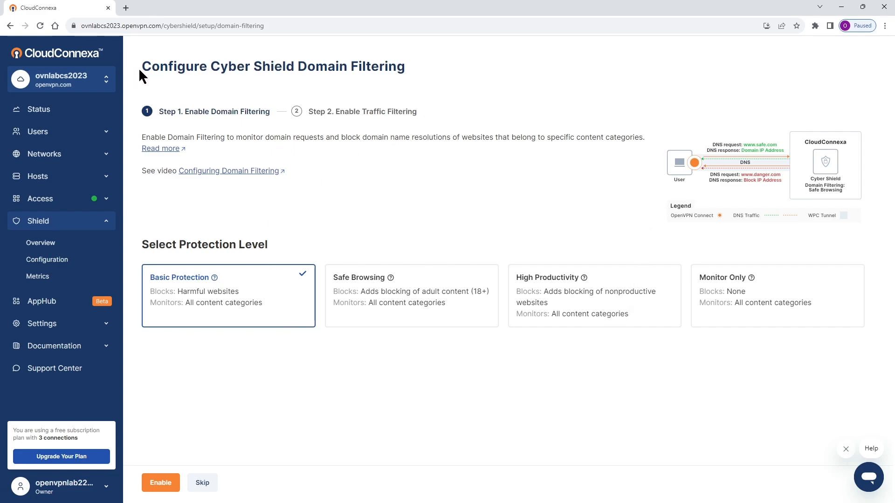
# Step: Compare the domain filtering protection levels, choose High Productivity, and enable domain filtering
pyautogui.moveTo(153, 72); pyautogui.dragTo(481, 75)
pyautogui.click(480, 75)
pyautogui.click(702, 292)
pyautogui.click(572, 301)
pyautogui.click(424, 294)
pyautogui.click(234, 291)
pyautogui.click(740, 296)
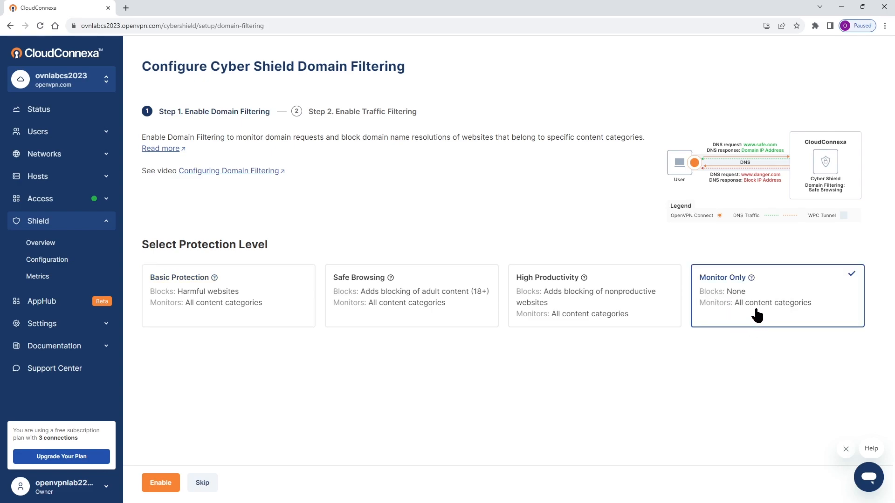
pyautogui.click(576, 307)
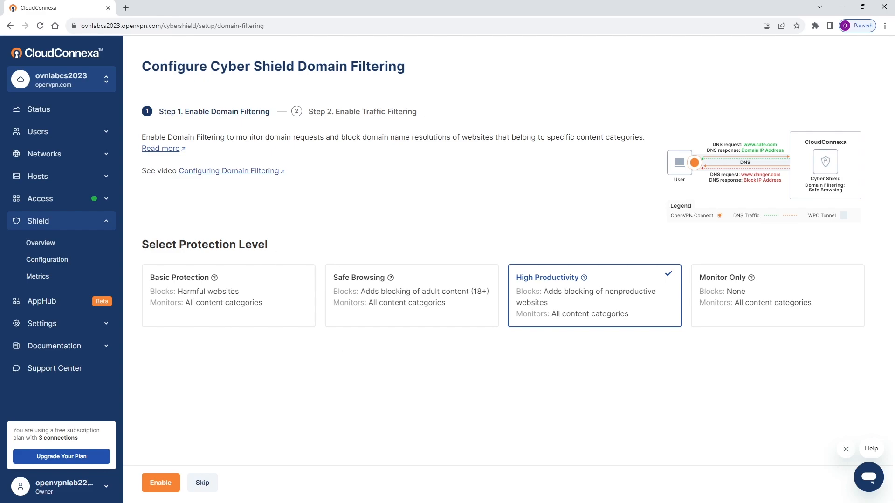
pyautogui.click(156, 485)
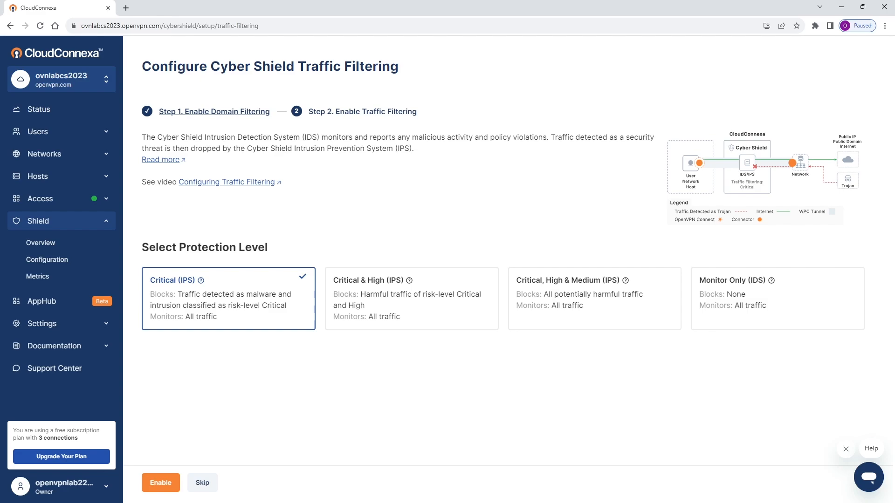
# Step: Compare the traffic filtering protection levels, choose Critical, High & Medium (IPS), and enable traffic filtering
pyautogui.click(581, 298)
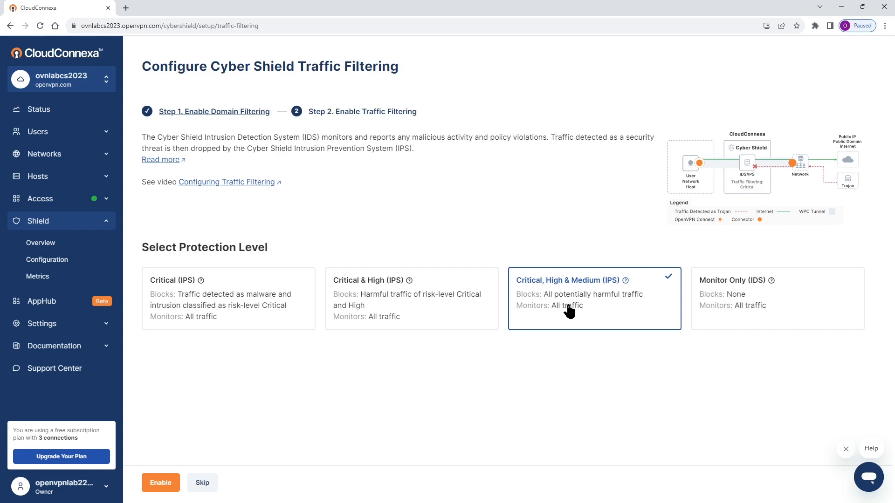
pyautogui.click(772, 315)
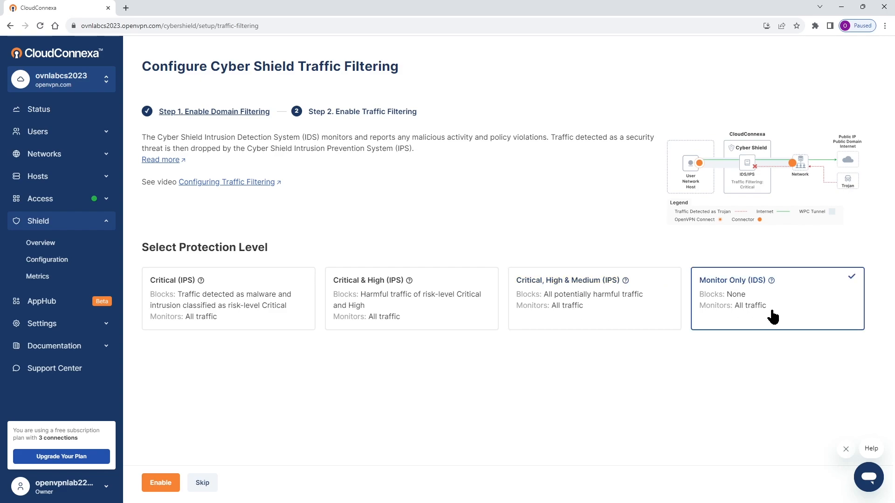
pyautogui.click(210, 311)
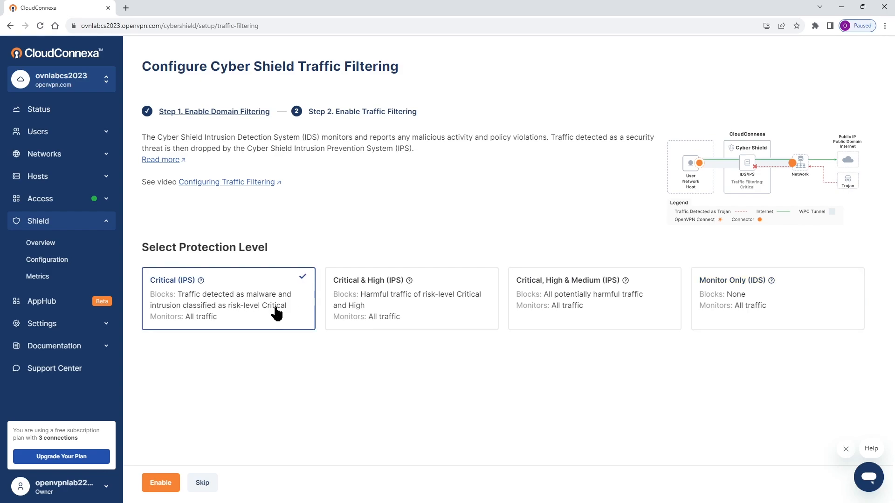
pyautogui.click(595, 313)
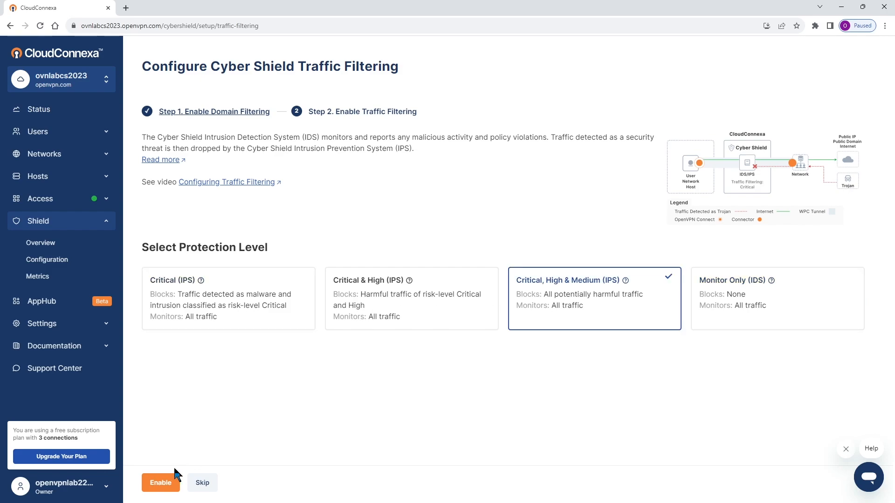
pyautogui.click(159, 483)
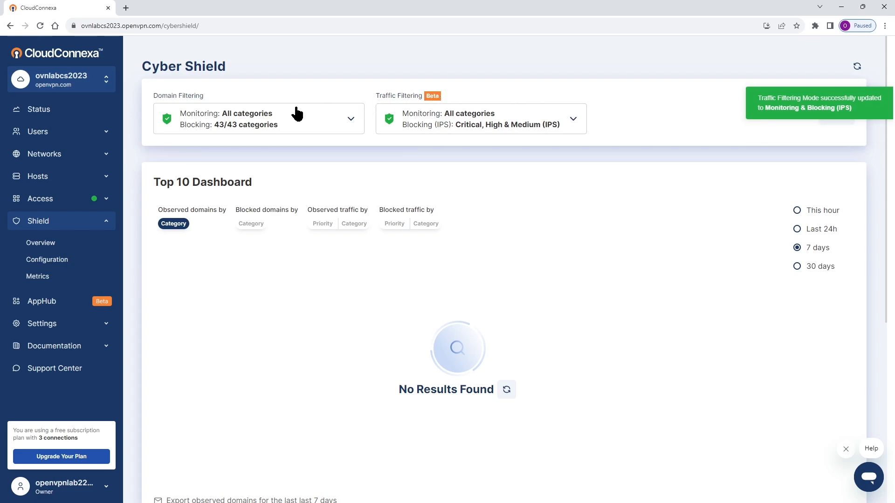
# Step: Open the Domain Filtering configuration and review the website categories covered by the High Productivity level
pyautogui.click(352, 122)
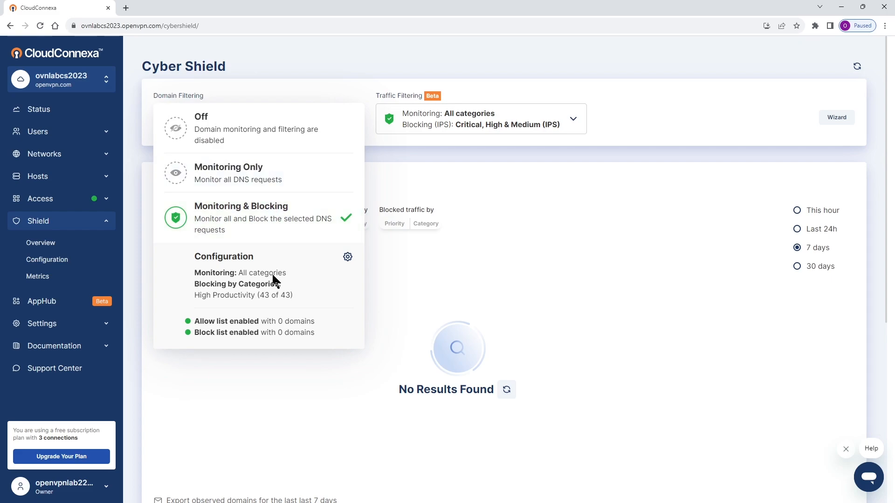
pyautogui.click(347, 259)
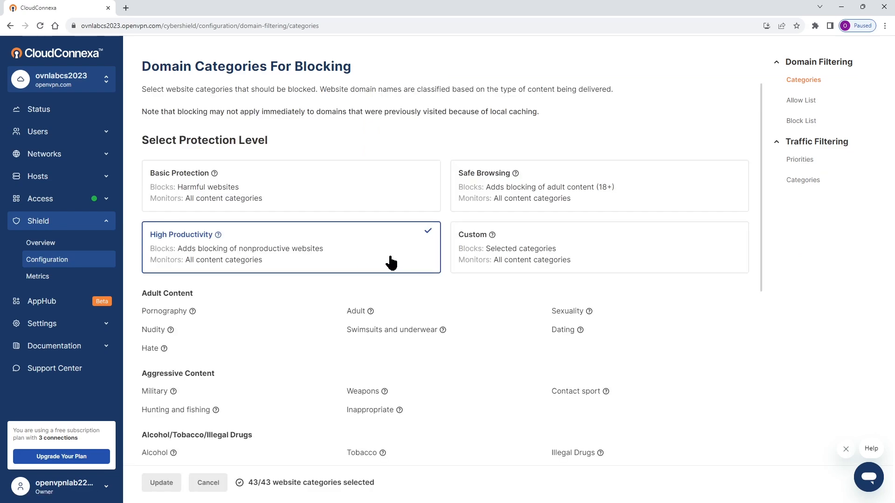
pyautogui.scroll(-1, 391, 263)
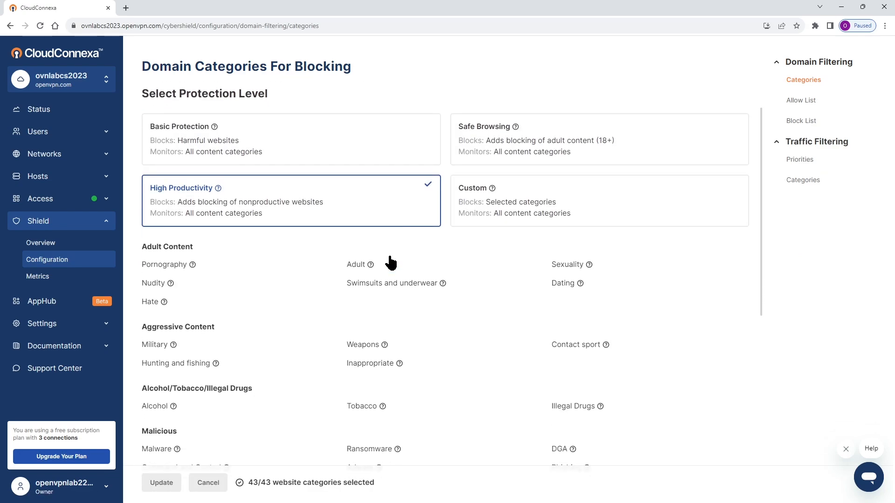
pyautogui.scroll(-7, 336, 331)
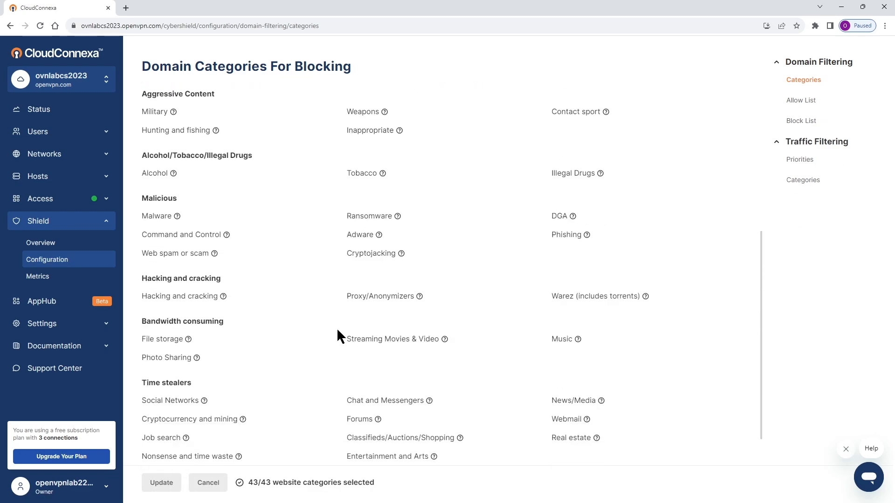
pyautogui.scroll(3, 336, 328)
pyautogui.scroll(5, 337, 326)
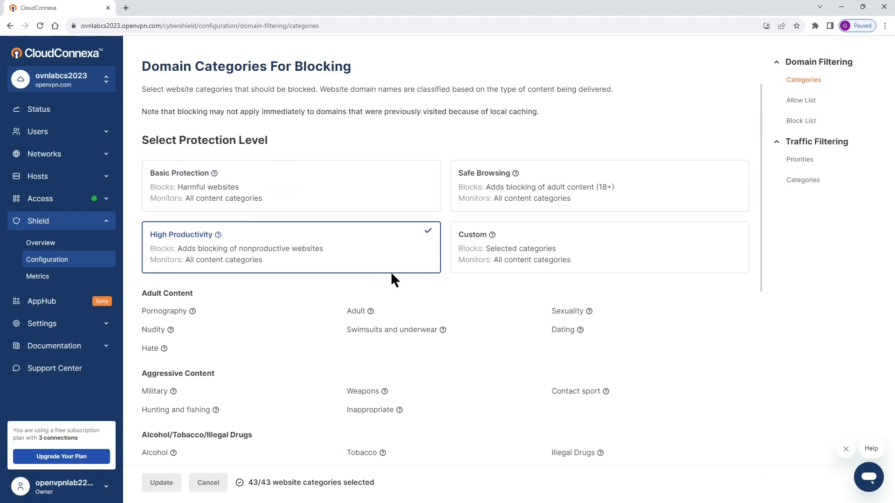
# Step: Switch domain blocking to the Custom level, exclude Music and Streaming Movies & Video from the blocked categories, and save the update
pyautogui.click(554, 248)
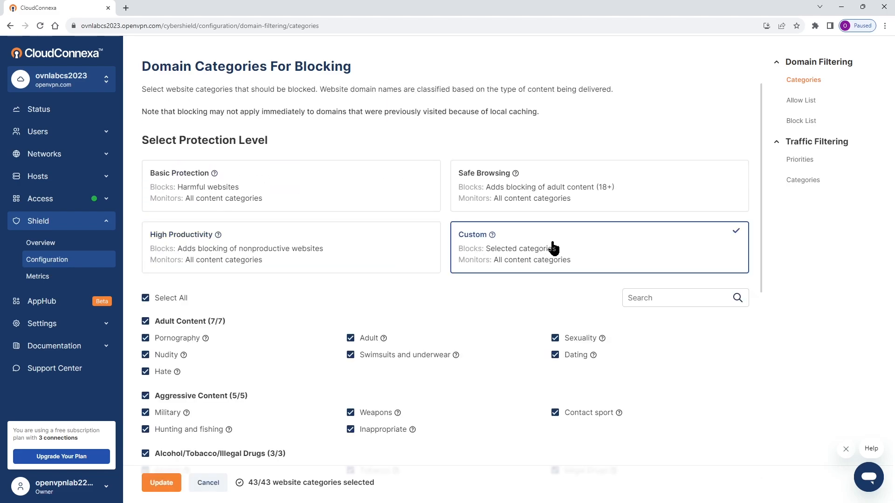
pyautogui.scroll(-4, 323, 316)
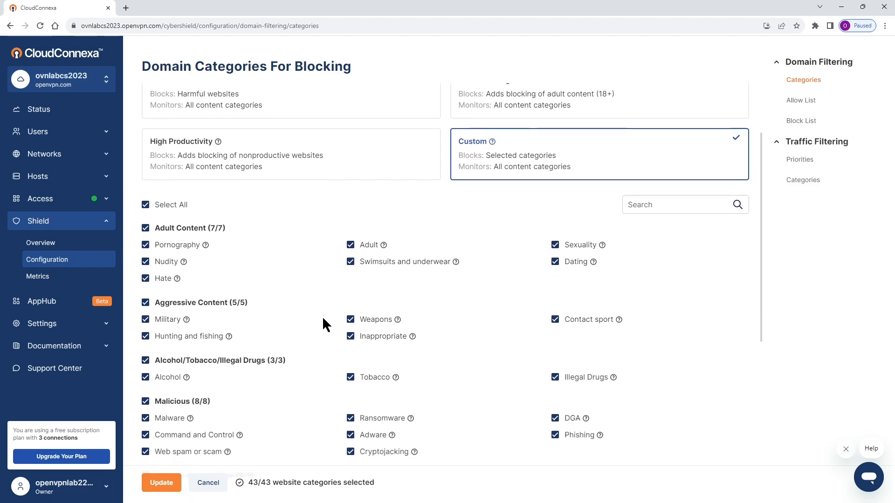
pyautogui.scroll(-3, 323, 317)
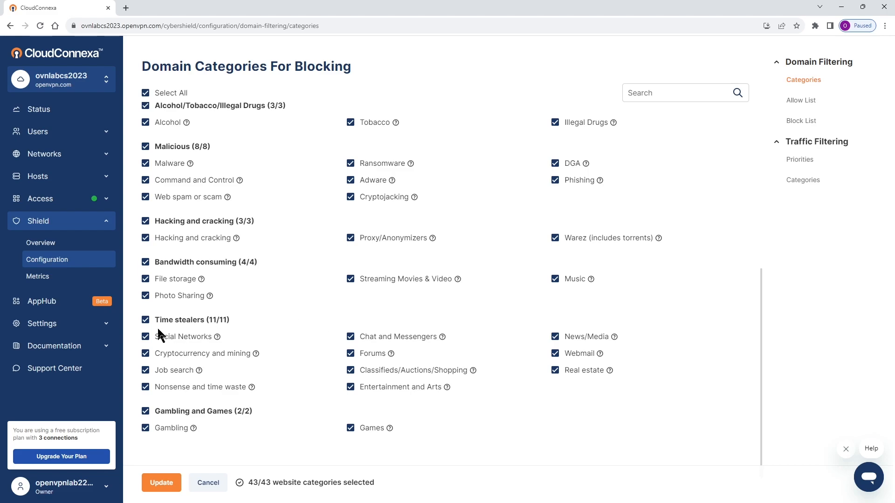
pyautogui.click(555, 280)
pyautogui.click(352, 279)
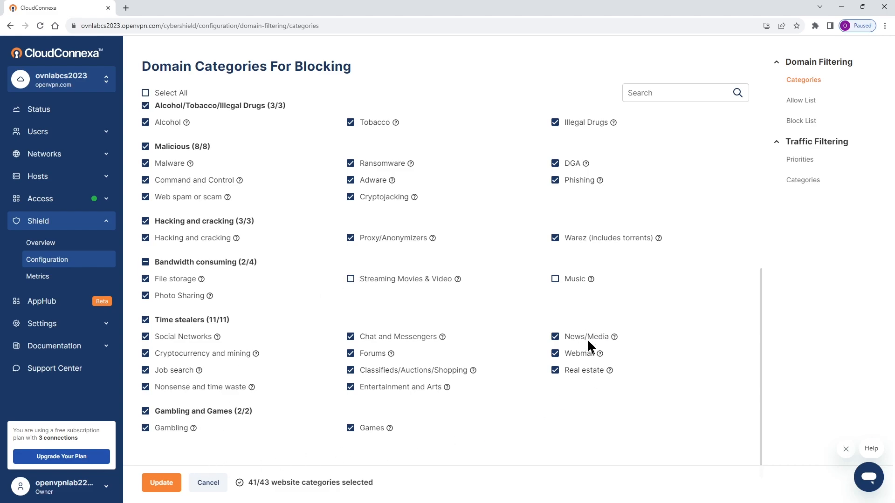
pyautogui.click(162, 480)
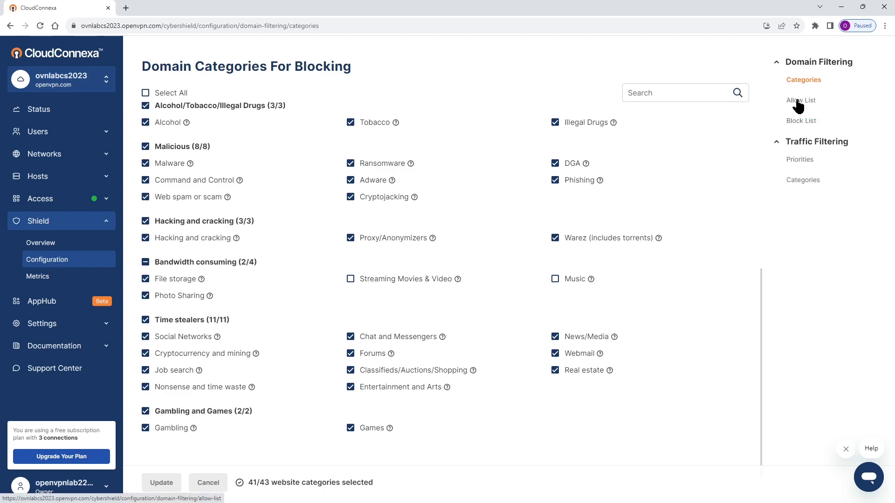
# Step: Enter cnn.com in the domain filtering Allow List, followed by a new line
pyautogui.click(798, 103)
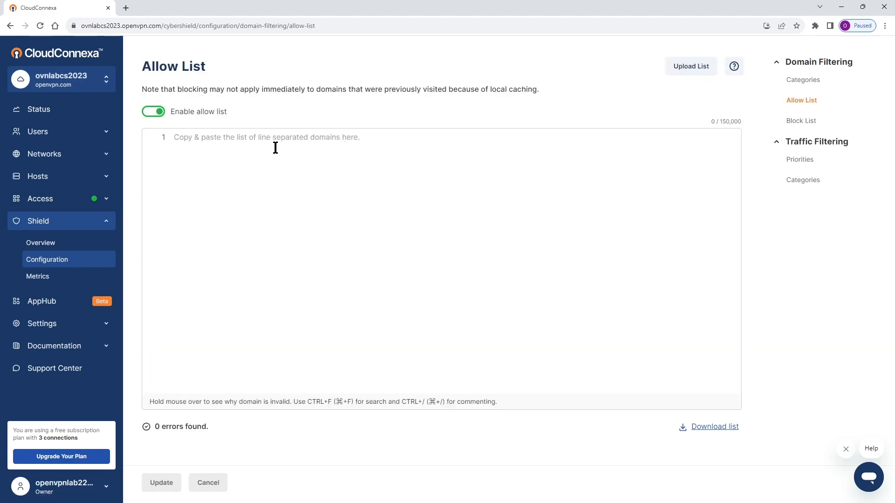
pyautogui.write('cnn.com')
pyautogui.press('Return')
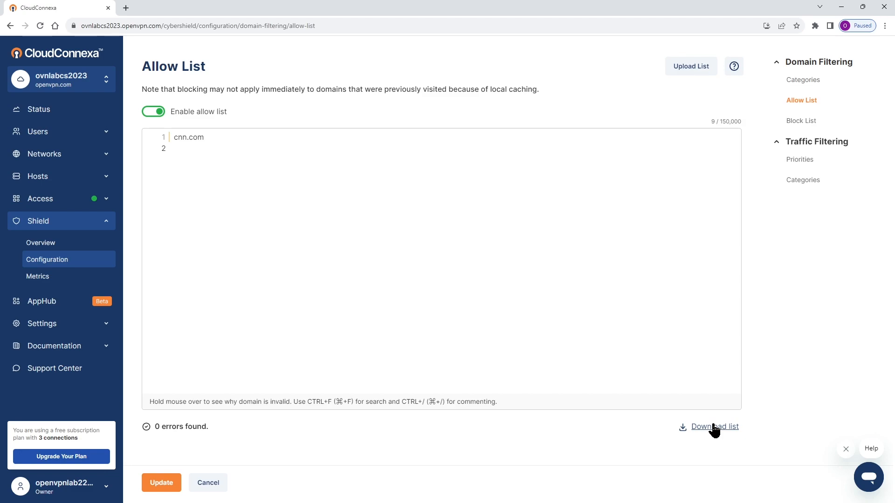
pyautogui.click(202, 476)
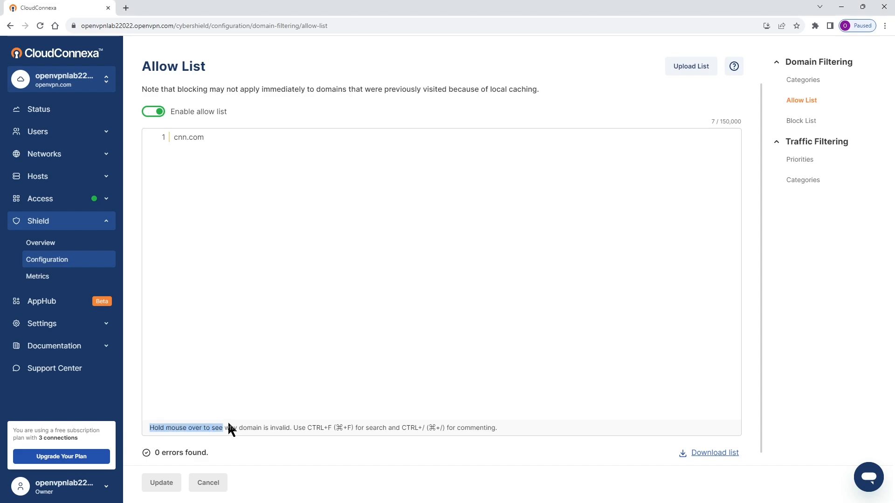
# Step: Read the Allow List editor's hints and try its search with "cnn.ccom" and "c", plus its comment toggle
pyautogui.moveTo(353, 427); pyautogui.dragTo(471, 430)
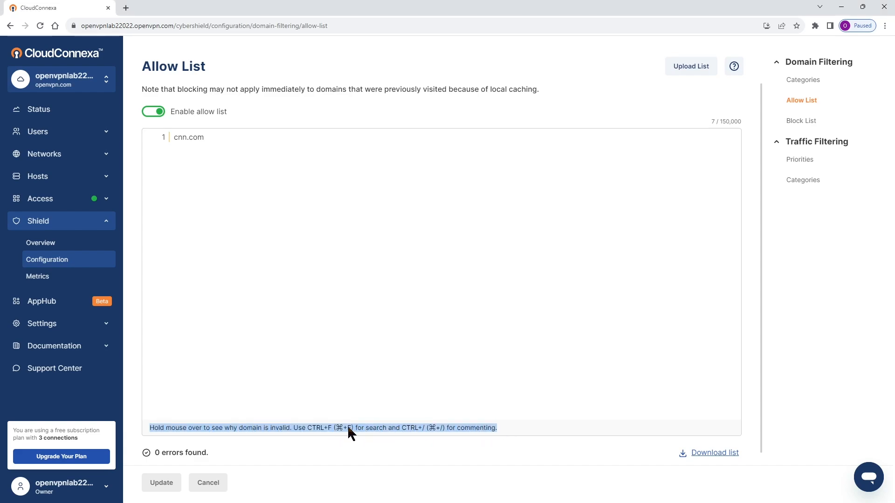
pyautogui.click(334, 429)
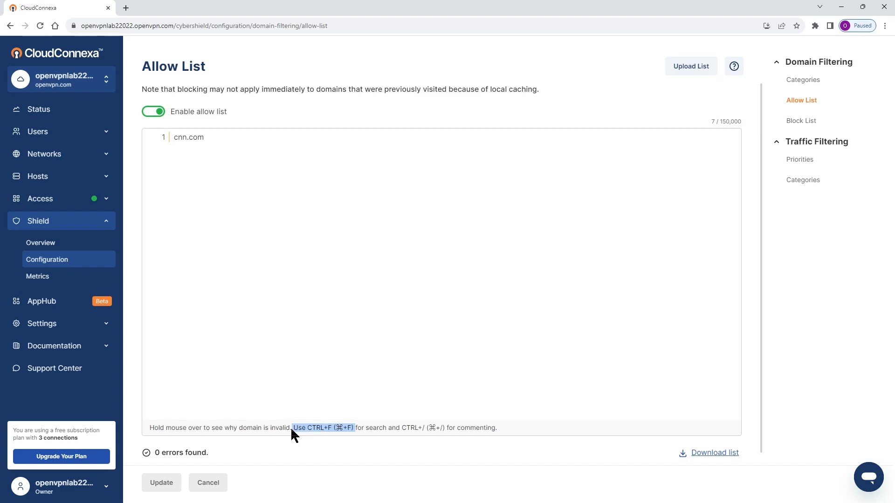
pyautogui.click(333, 335)
pyautogui.hotkey('ctrl', 'f')
pyautogui.write('cnn.ccom')
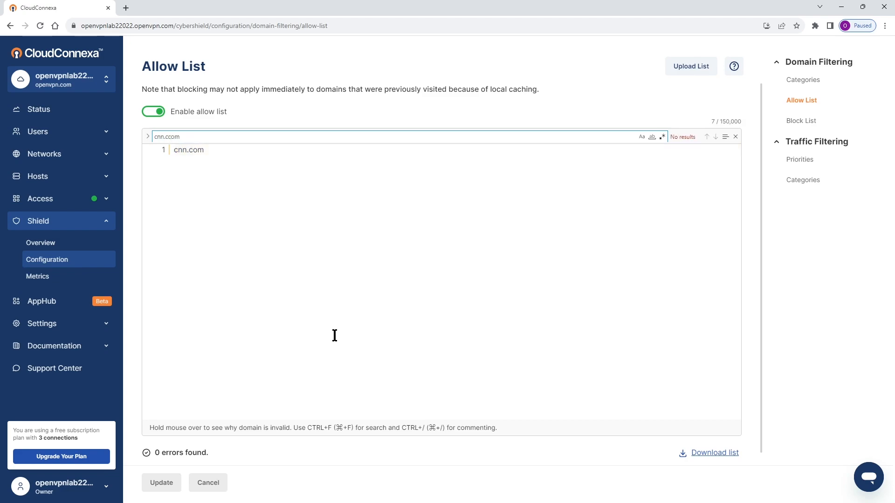
pyautogui.press('BackSpace')
pyautogui.press('BackSpace')
pyautogui.press('BackSpace')
pyautogui.press('BackSpace')
pyautogui.press('BackSpace')
pyautogui.press('BackSpace')
pyautogui.press('BackSpace')
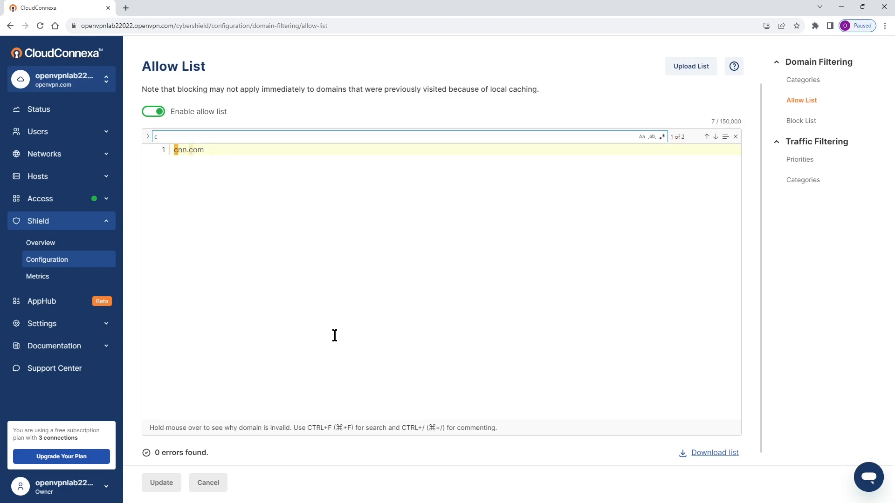
pyautogui.press('Escape')
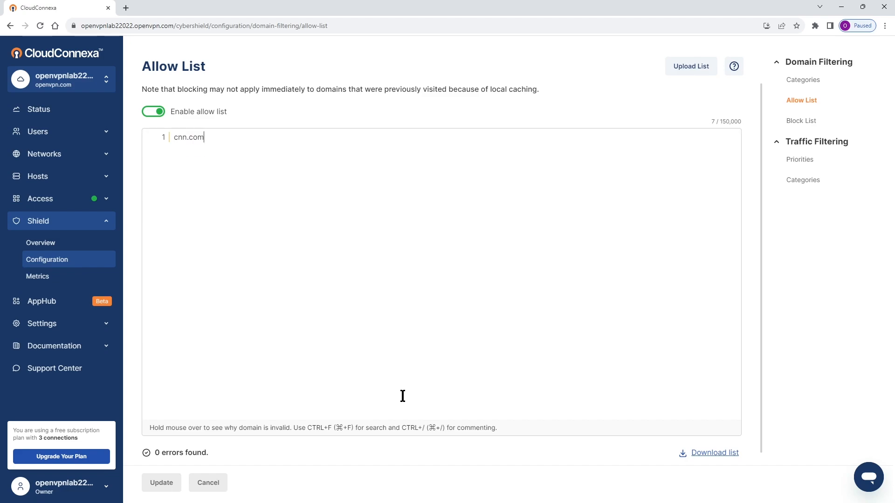
pyautogui.hotkey('ctrl', '/')
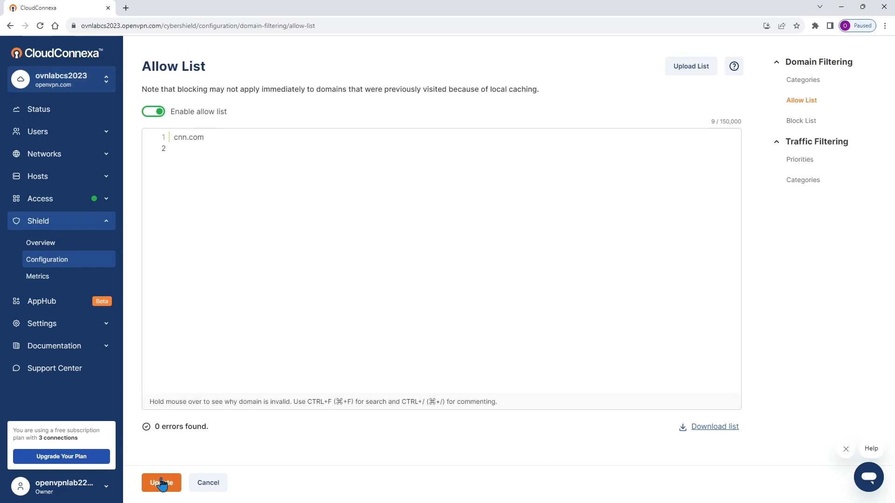
# Step: Save the Allow List, and add mail.google.com to the domain filtering Block List with the update saved
pyautogui.click(162, 483)
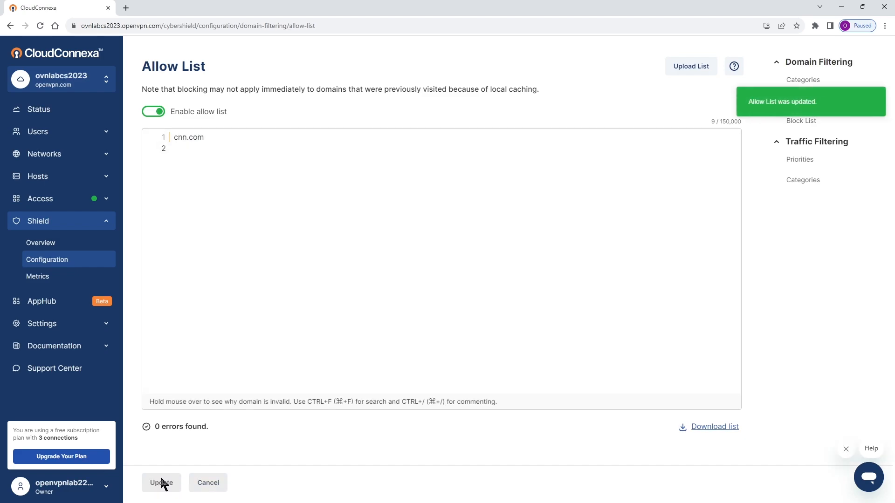
pyautogui.click(798, 122)
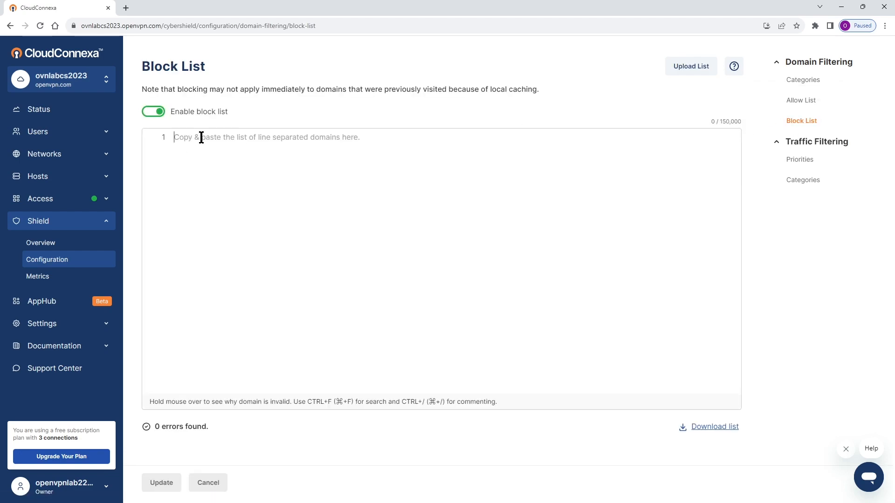
pyautogui.write('mail.google.com')
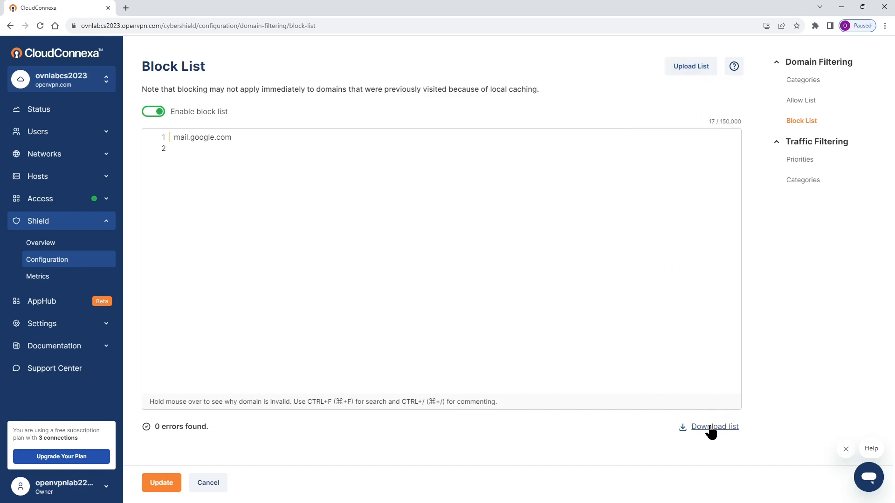
pyautogui.click(167, 482)
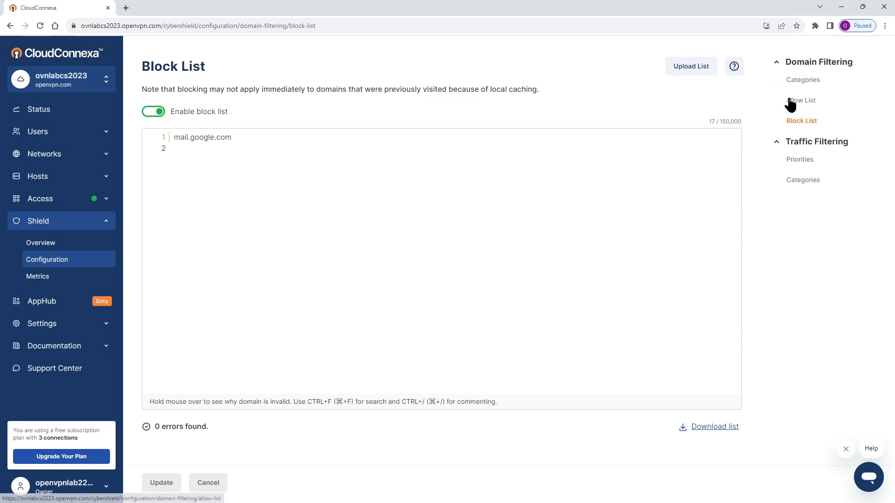
# Step: Review the saved Allow List and the domain categories selected for blocking
pyautogui.click(793, 101)
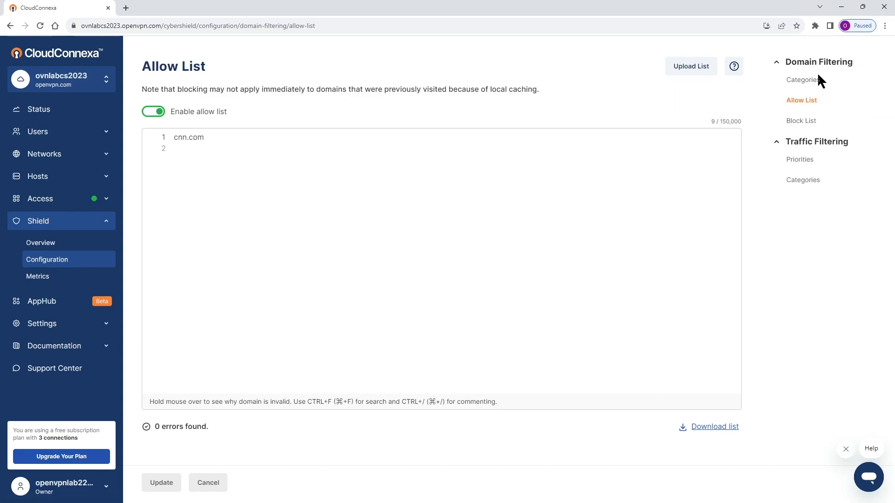
pyautogui.click(803, 81)
pyautogui.scroll(-8, 577, 286)
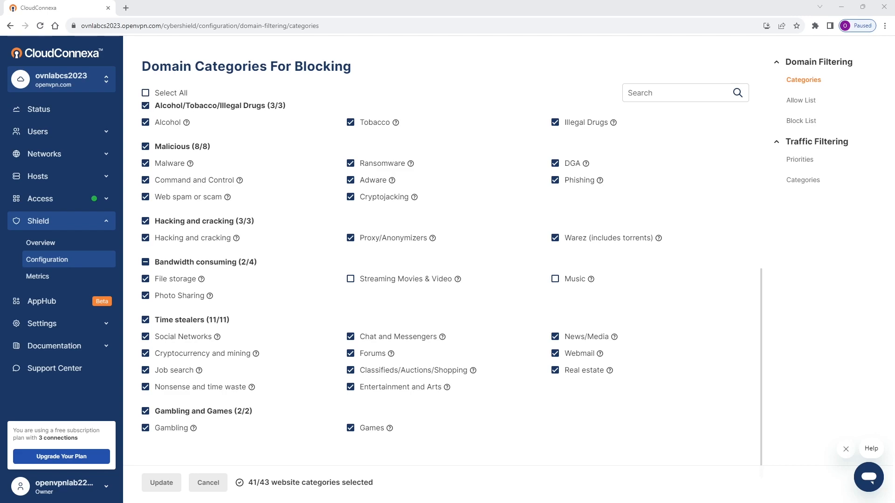
# Step: Connect the first Atlanta (GA) profile in OpenVPN Connect, move its window aside, and open a new tab in Chrome
pyautogui.click(418, 168)
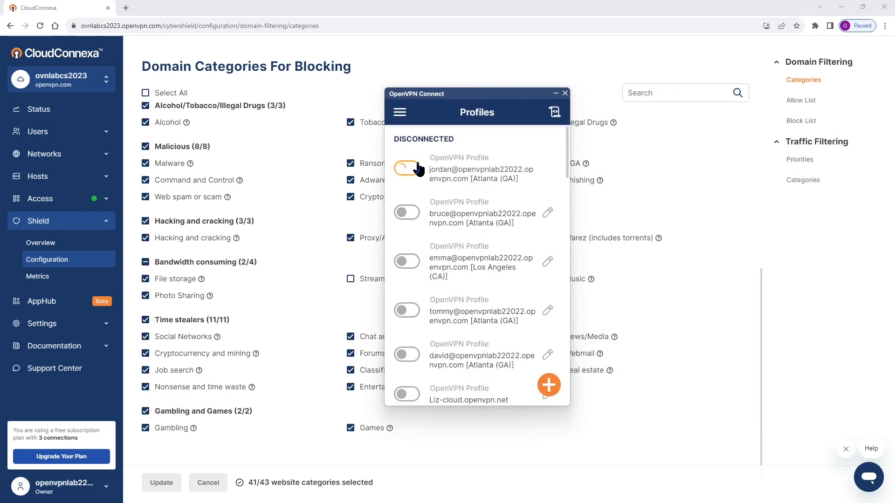
pyautogui.moveTo(477, 96); pyautogui.dragTo(894, 111)
pyautogui.click(127, 8)
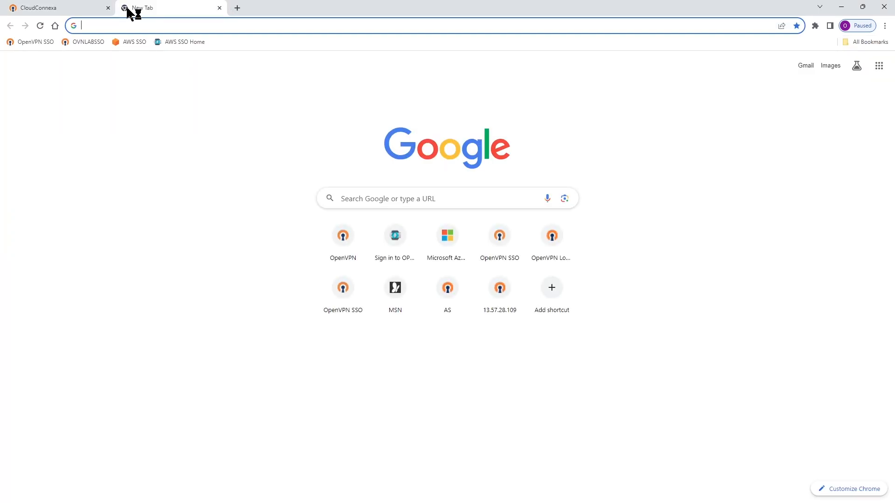
# Step: Load msnbc.com to test the News/Media category block, and highlight the heading of the page returned
pyautogui.write('msnbc.com')
pyautogui.press('Return')
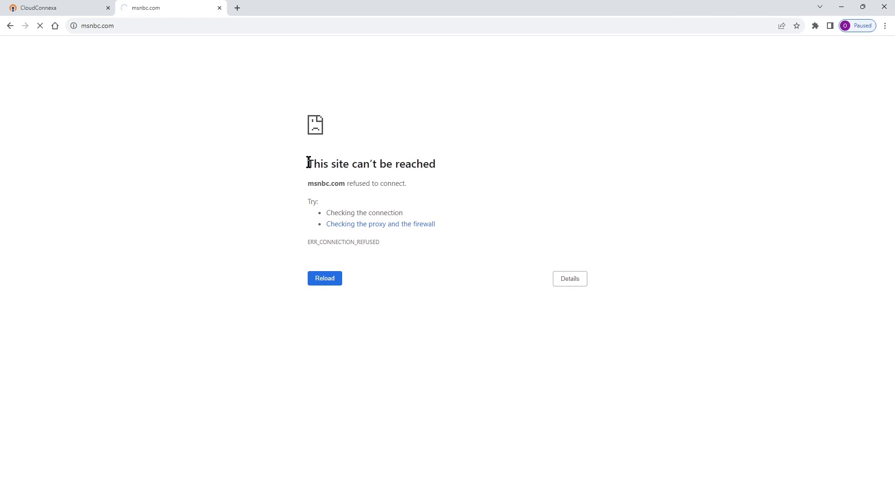
pyautogui.moveTo(308, 163); pyautogui.dragTo(434, 163)
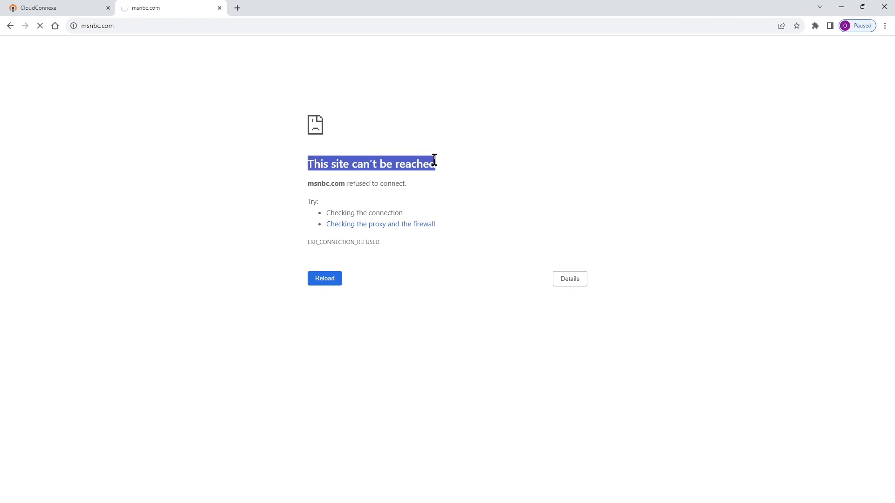
# Step: Load cnn.com in a separate tab to test the Allow List, and close both news test tabs
pyautogui.click(237, 7)
pyautogui.write('cm')
pyautogui.press('BackSpace')
pyautogui.write('nn.com')
pyautogui.press('Return')
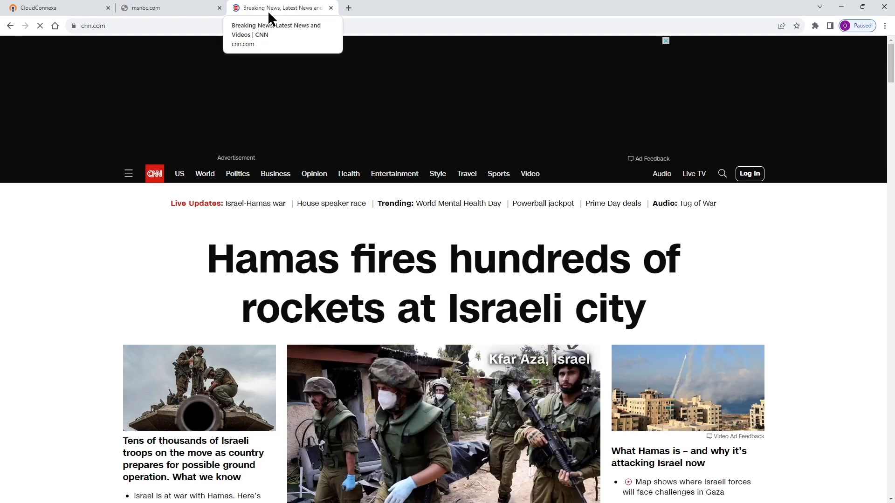
pyautogui.click(331, 8)
pyautogui.click(219, 8)
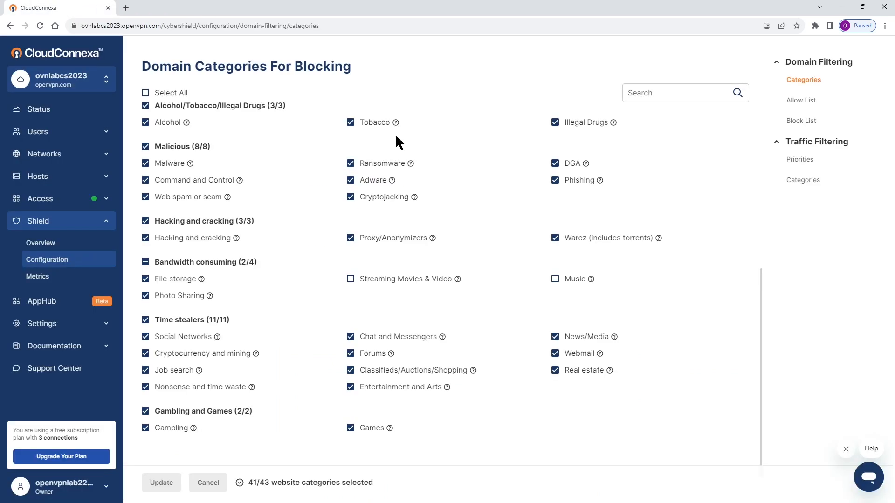
# Step: Review the domain filtering Block List, and load google.com in a new tab
pyautogui.click(799, 122)
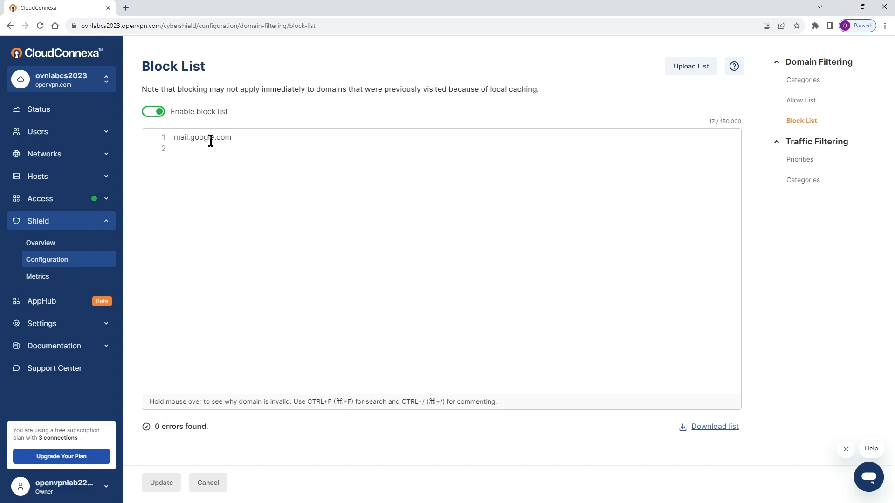
pyautogui.click(125, 7)
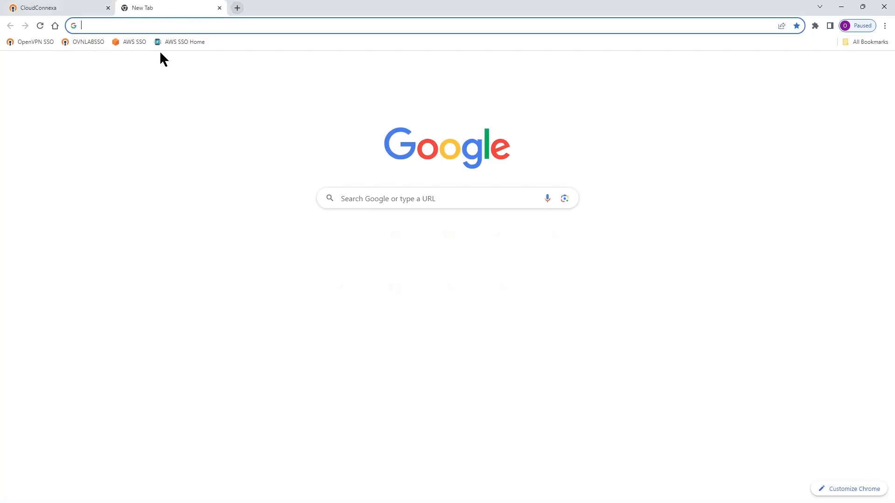
pyautogui.write('google.com')
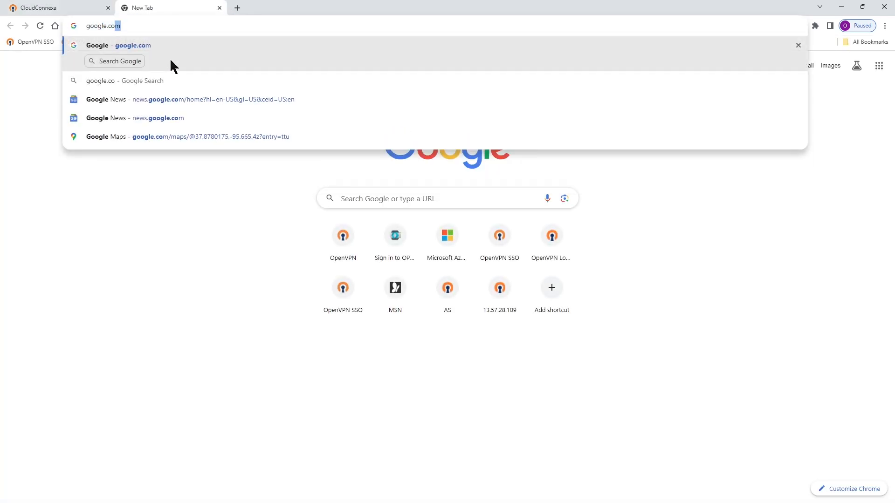
pyautogui.press('Return')
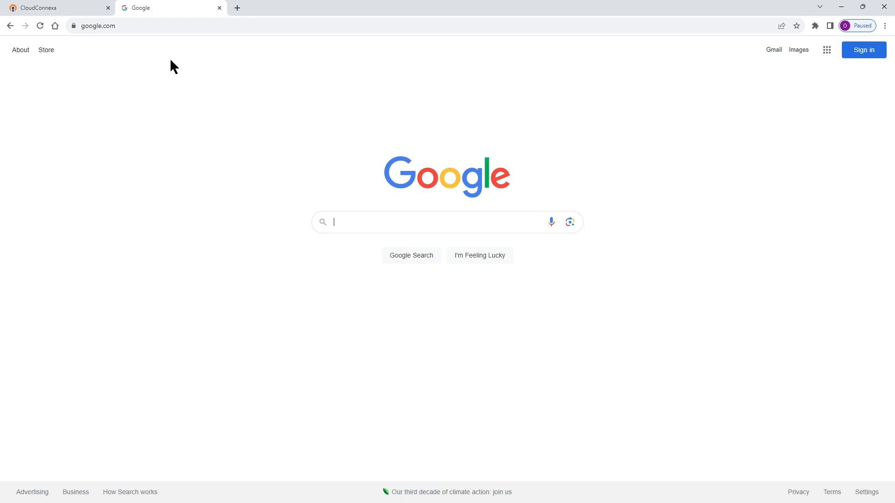
# Step: Open Google Maps and Google News from the Google apps to test access, and close the News page
pyautogui.click(826, 49)
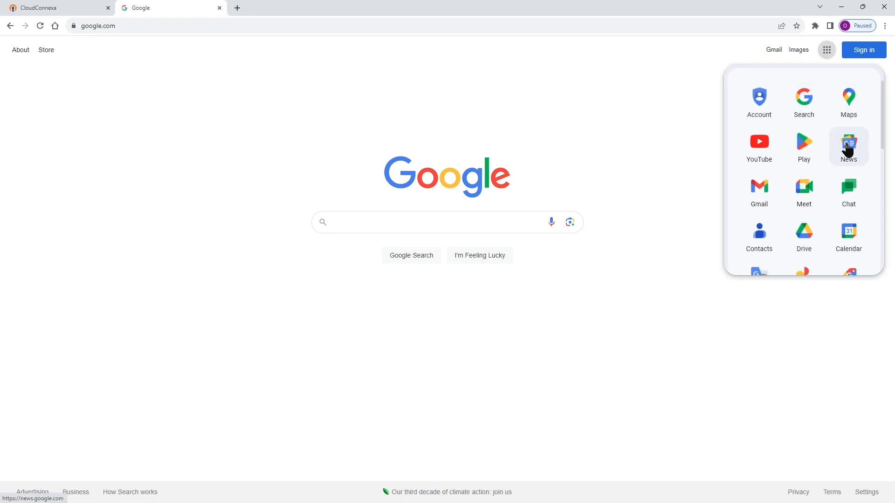
pyautogui.click(853, 101)
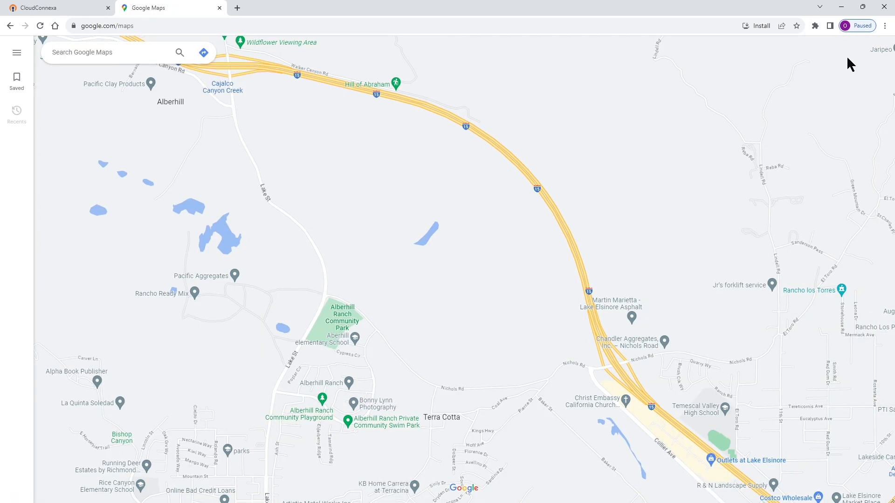
pyautogui.click(835, 51)
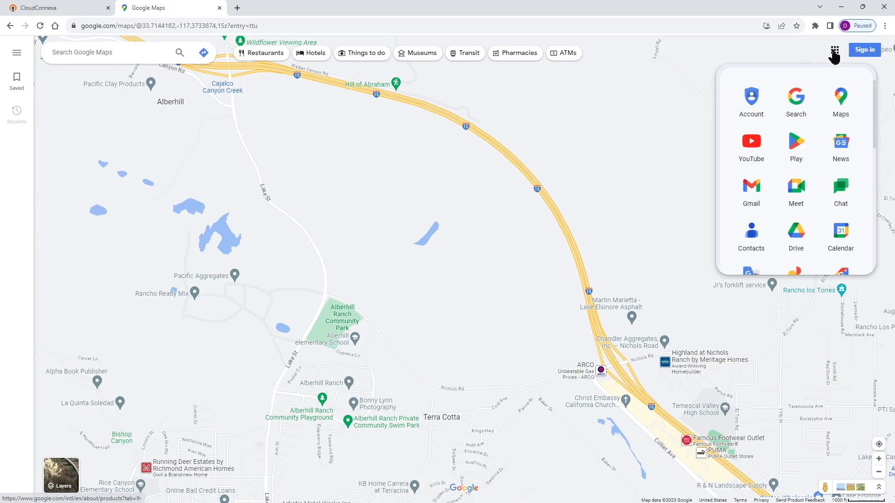
pyautogui.click(842, 145)
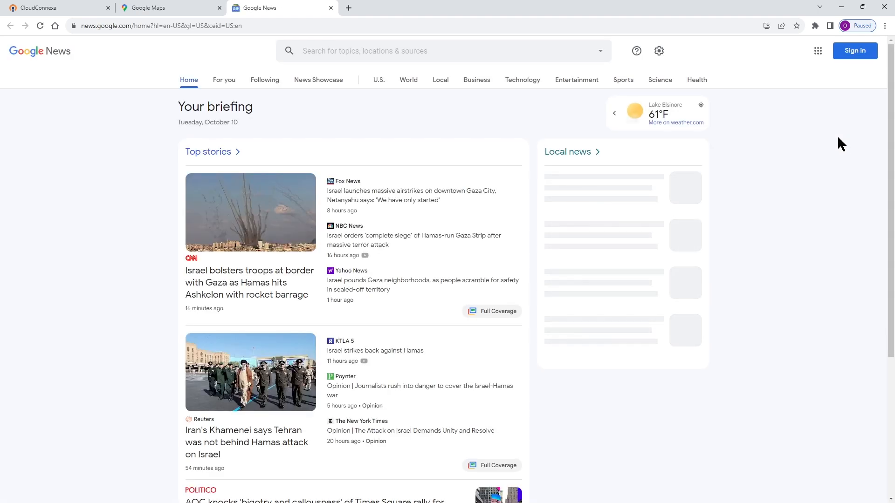
pyautogui.click(331, 8)
# Step: Recheck the Block List, try to open Gmail from a new tab, and highlight the heading of the page returned
pyautogui.click(60, 9)
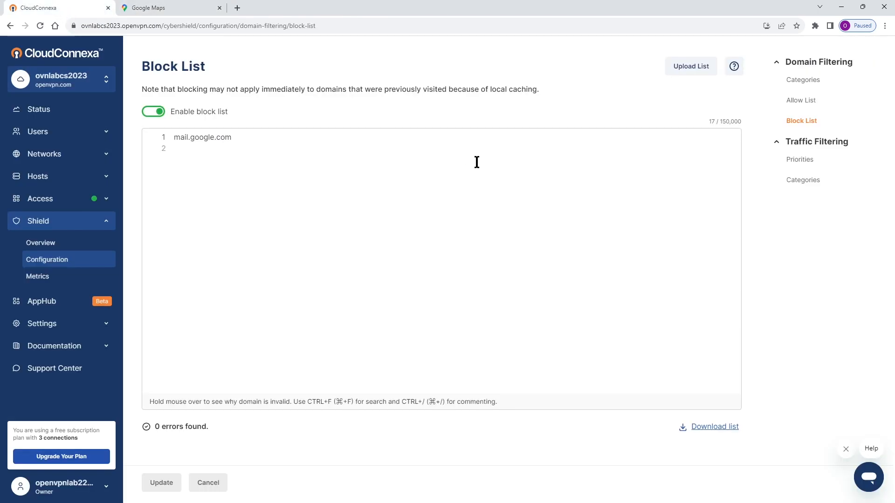
pyautogui.click(237, 8)
pyautogui.click(879, 65)
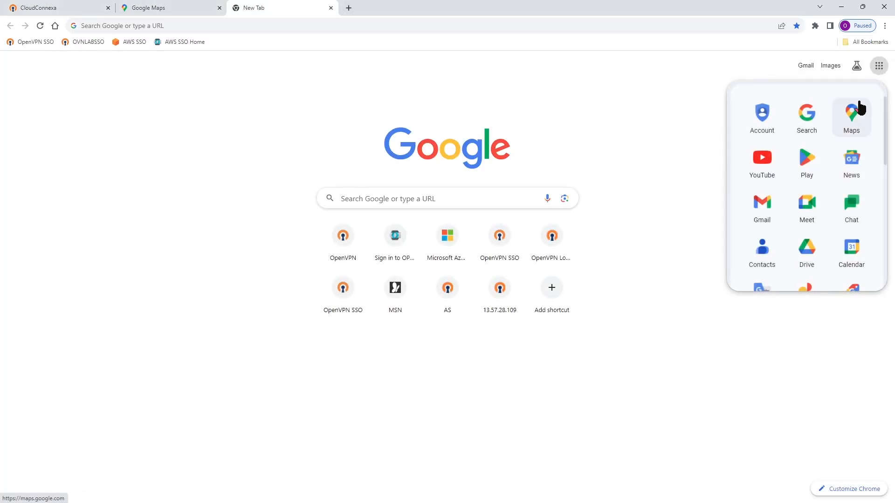
pyautogui.click(803, 68)
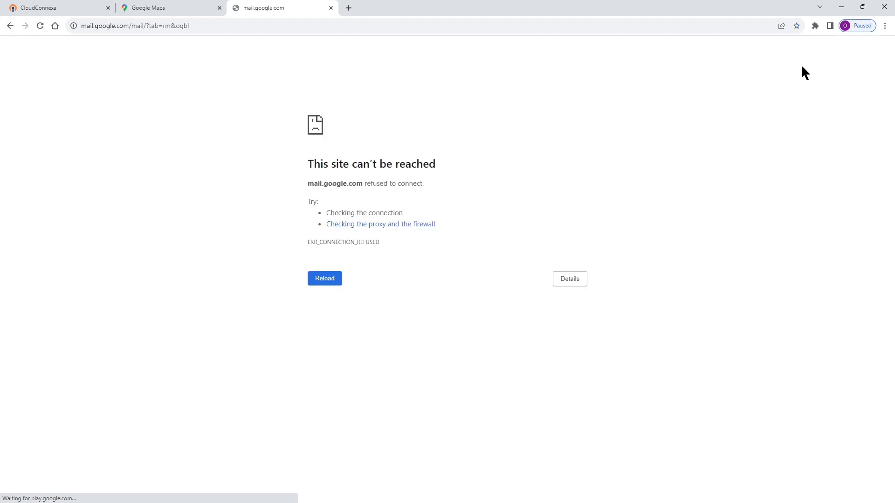
pyautogui.moveTo(451, 162); pyautogui.dragTo(262, 157)
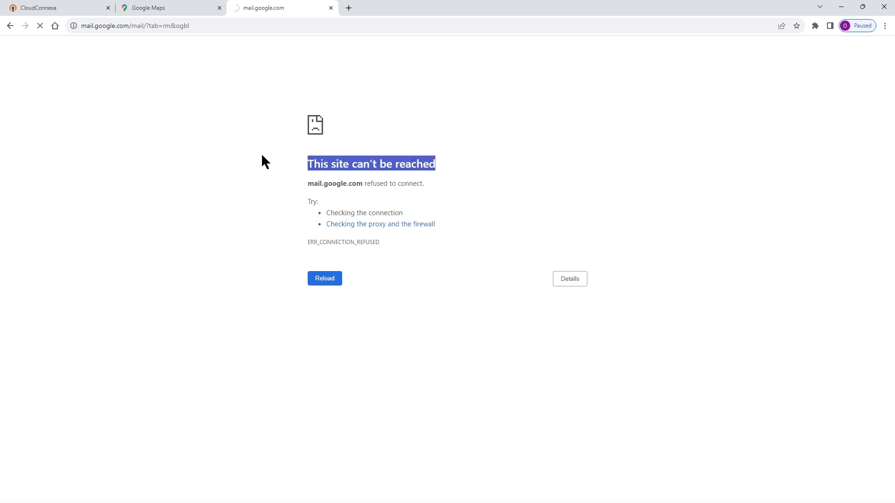
pyautogui.click(487, 174)
# Step: Disconnect the VPN in OpenVPN Connect, and close the Gmail and Google Maps tabs in Chrome
pyautogui.moveTo(894, 121); pyautogui.dragTo(737, 109)
pyautogui.click(631, 180)
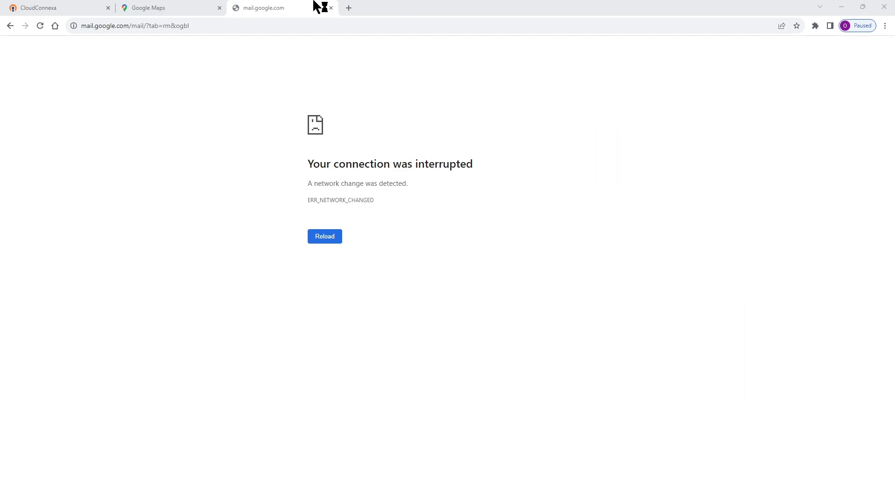
pyautogui.click(331, 8)
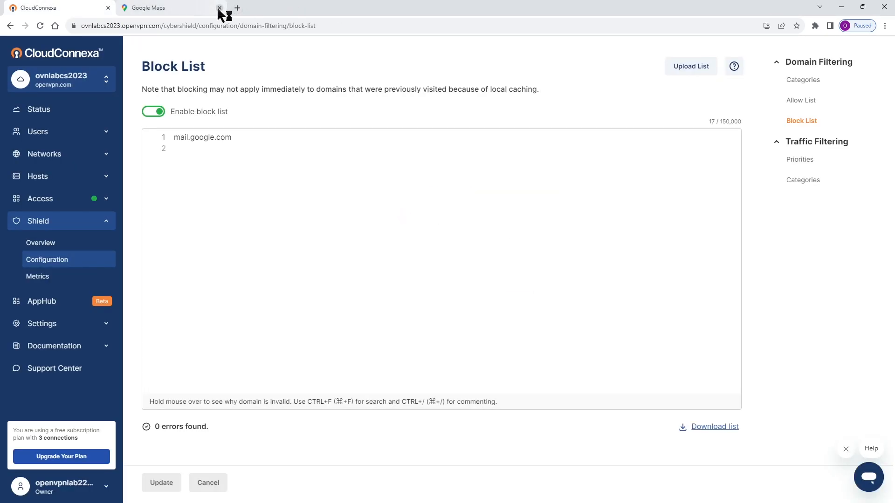
pyautogui.click(219, 8)
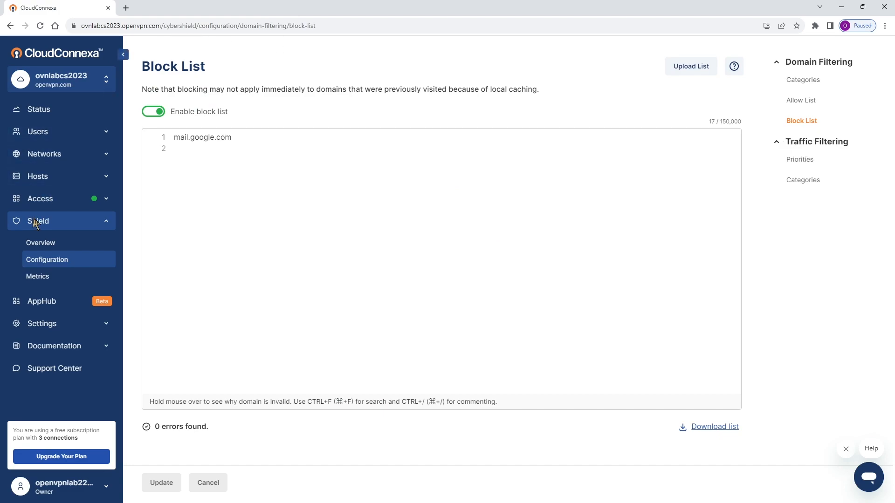
# Step: Open the traffic filtering configuration from the Cyber Shield overview and try each protection level, ending on Critical, High & Medium (IPS)
pyautogui.click(41, 245)
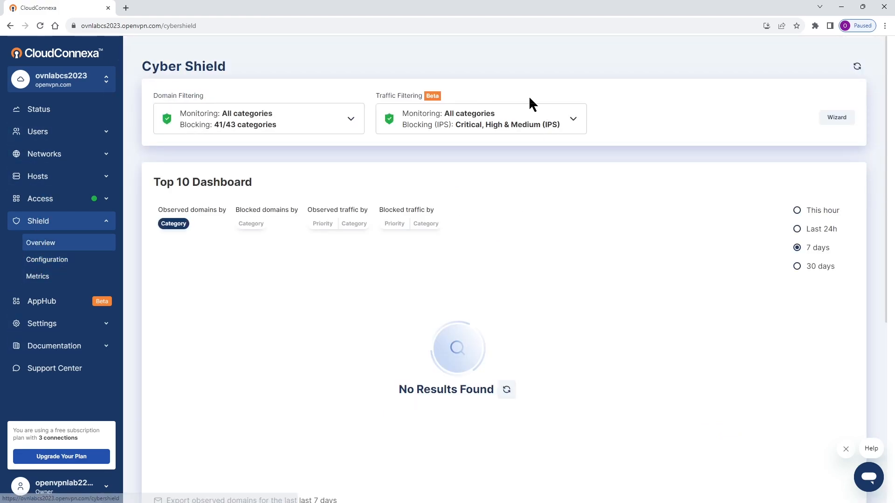
pyautogui.click(574, 120)
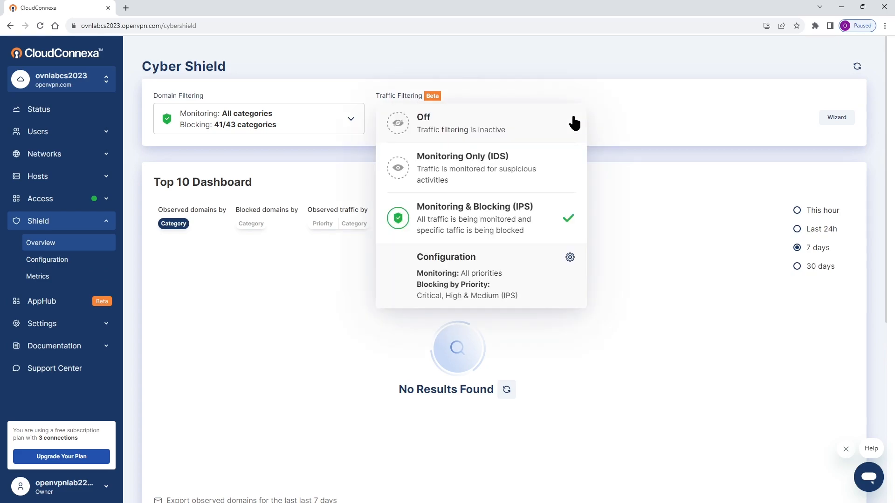
pyautogui.click(568, 259)
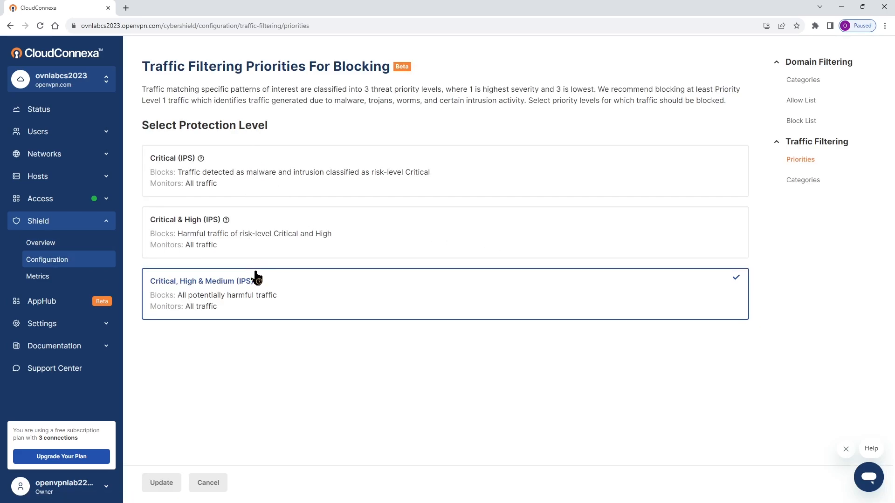
pyautogui.click(259, 233)
pyautogui.click(257, 167)
pyautogui.click(263, 256)
pyautogui.click(262, 297)
# Step: Select all traffic filter categories for blocking, update the configuration, and confirm switching from Priorities to Categories
pyautogui.click(799, 181)
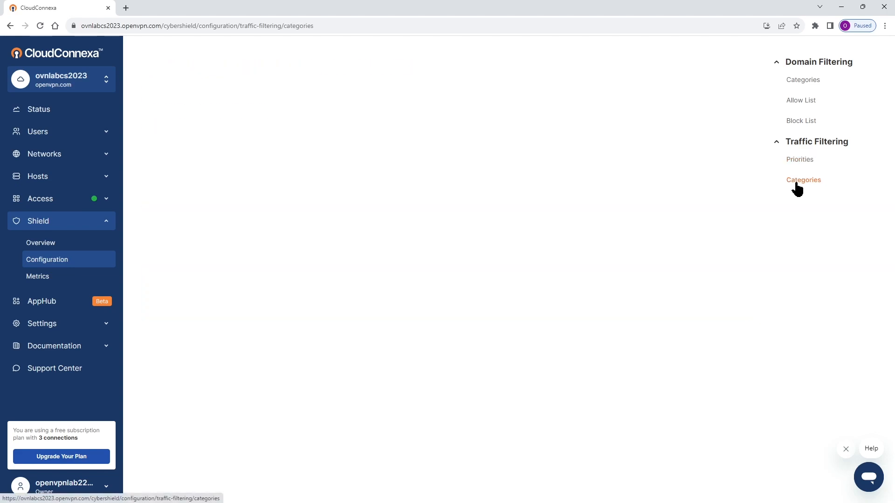
pyautogui.click(145, 122)
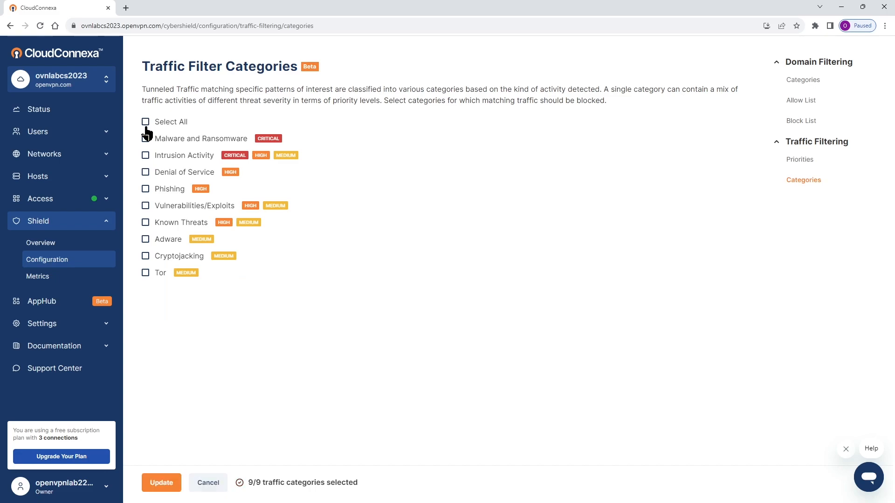
pyautogui.click(145, 138)
pyautogui.click(145, 156)
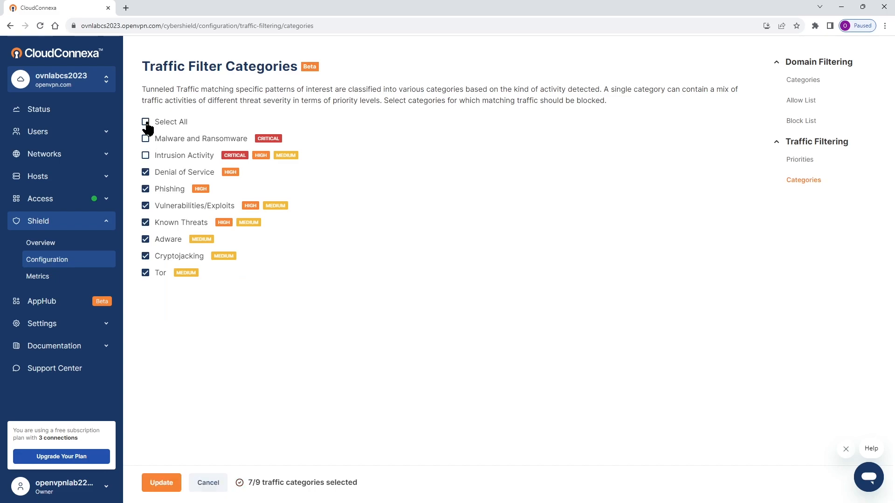
pyautogui.click(146, 122)
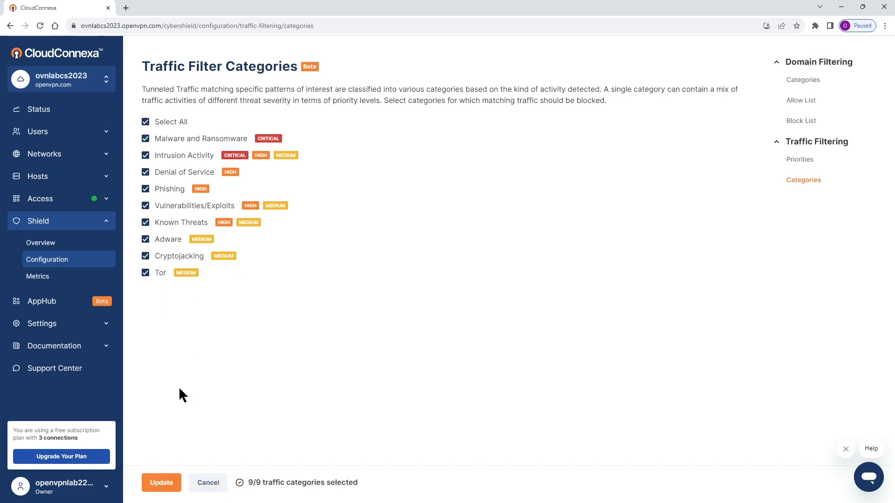
pyautogui.click(158, 483)
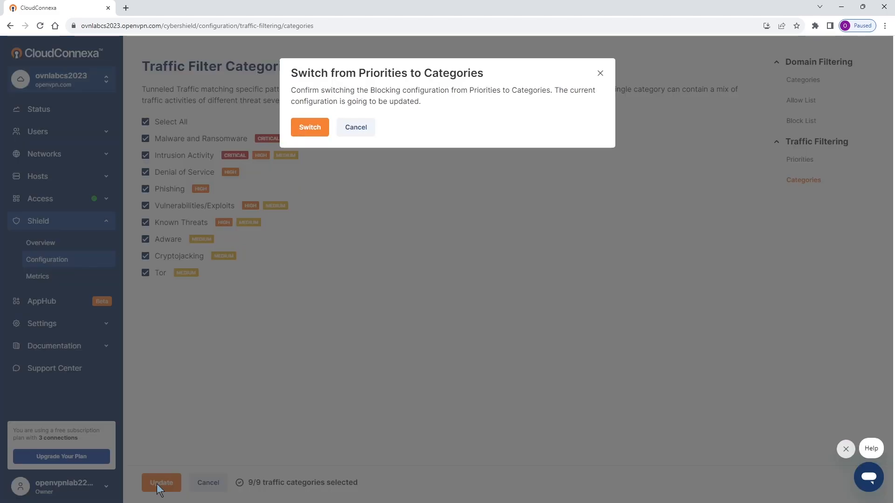
pyautogui.click(309, 128)
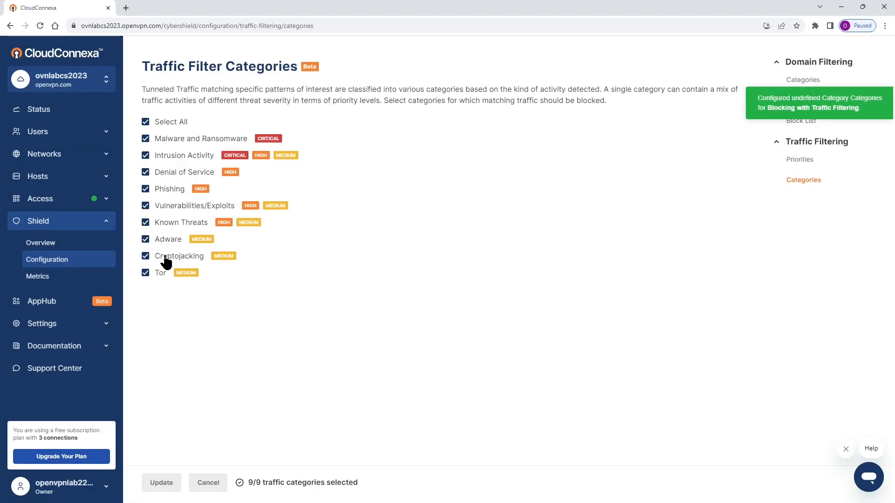
# Step: Return to the Cyber Shield overview, switch to the openvpnlab22022 cloud, and open its Cyber Shield overview
pyautogui.click(29, 247)
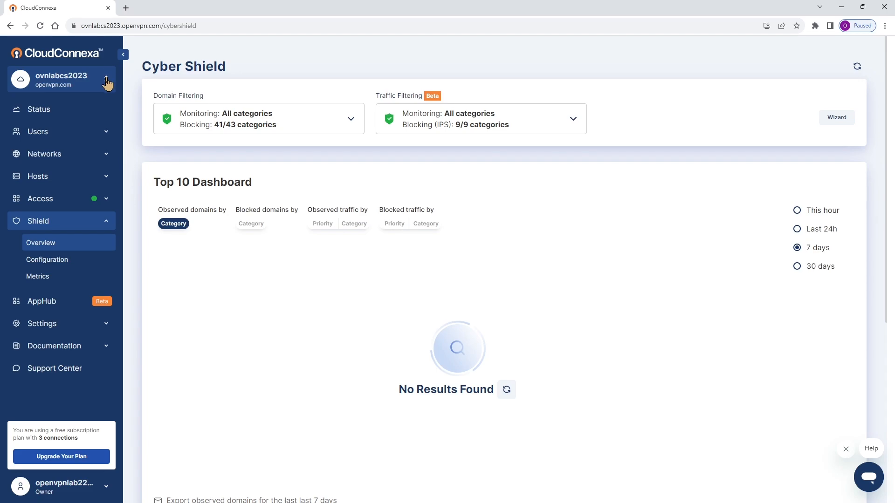
pyautogui.click(106, 80)
pyautogui.click(185, 115)
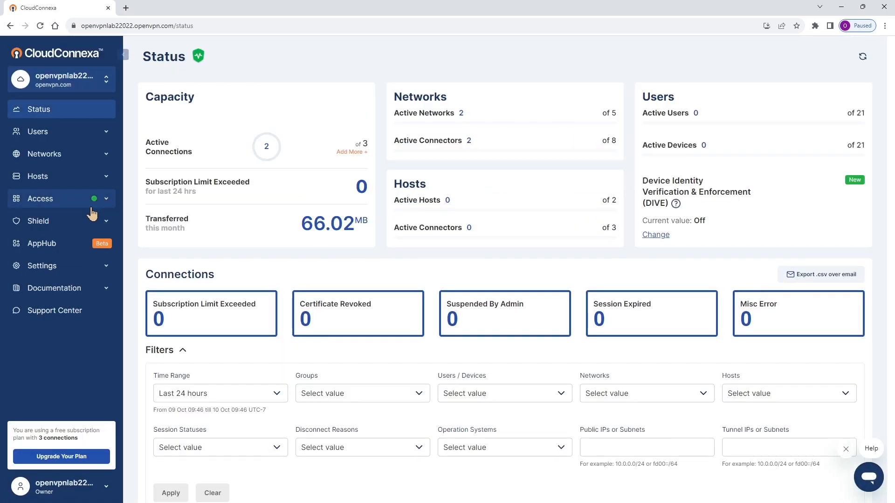
pyautogui.click(71, 227)
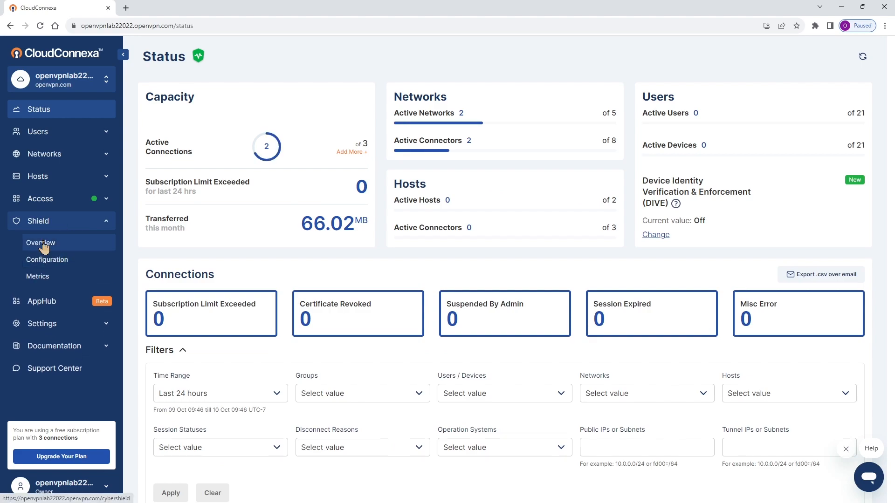
pyautogui.click(41, 242)
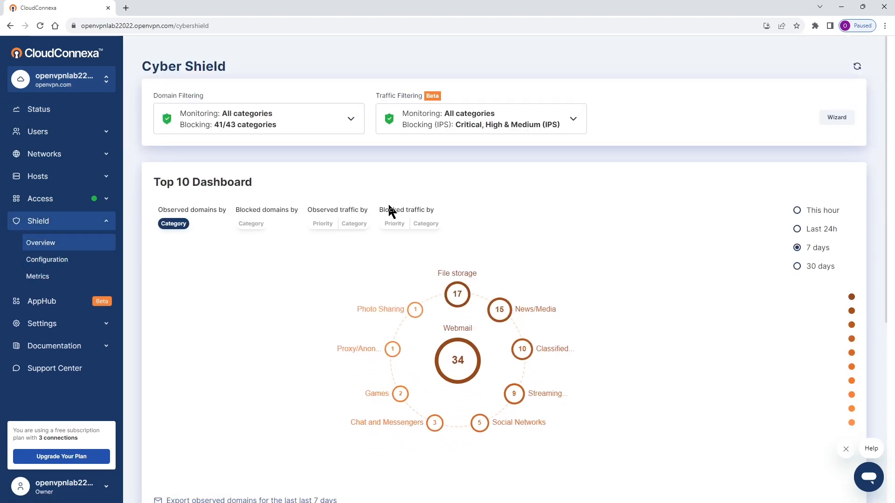
# Step: Examine the Top 10 Dashboard's grouping options, and show blocked domains by category
pyautogui.moveTo(156, 184); pyautogui.dragTo(269, 183)
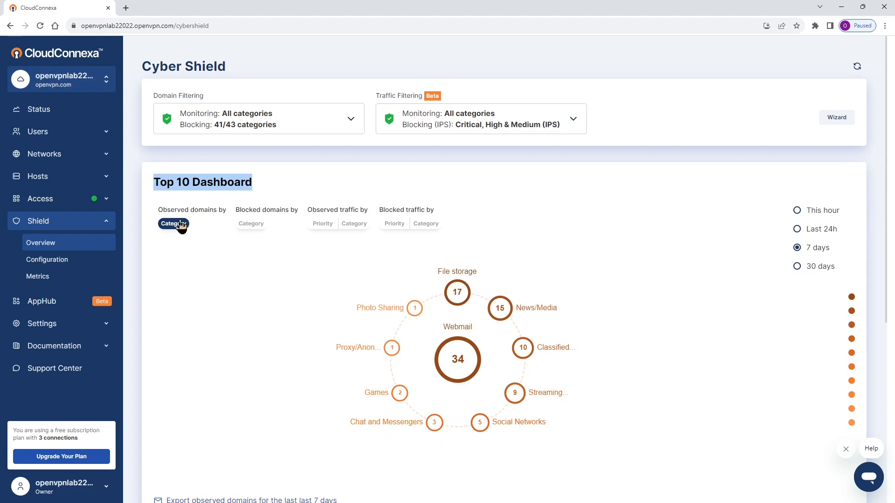
pyautogui.moveTo(160, 210); pyautogui.dragTo(429, 212)
pyautogui.click(273, 226)
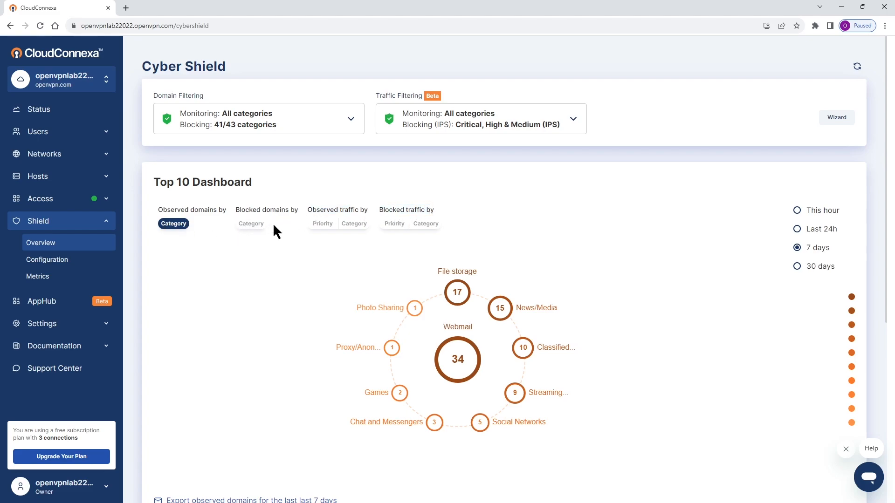
pyautogui.click(252, 225)
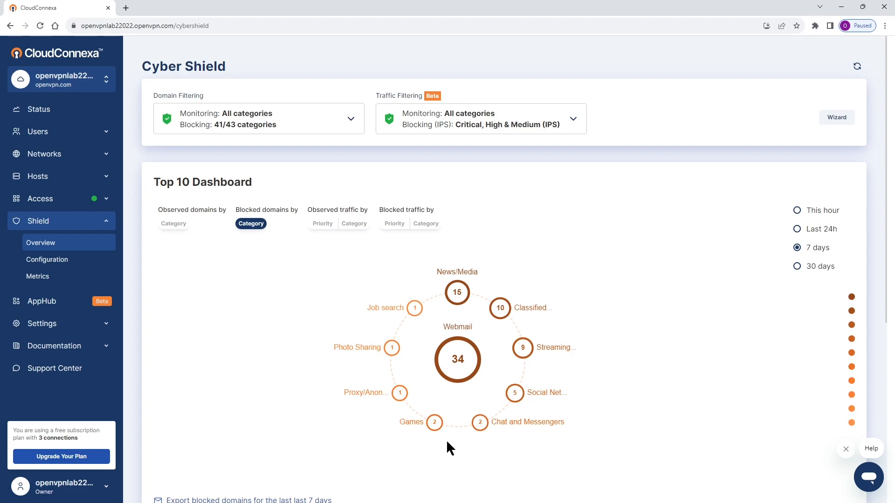
# Step: View the Top 10 Dashboard by observed traffic, blocked traffic and observed domains, and return to blocked domains by category
pyautogui.click(322, 224)
pyautogui.click(353, 224)
pyautogui.click(395, 223)
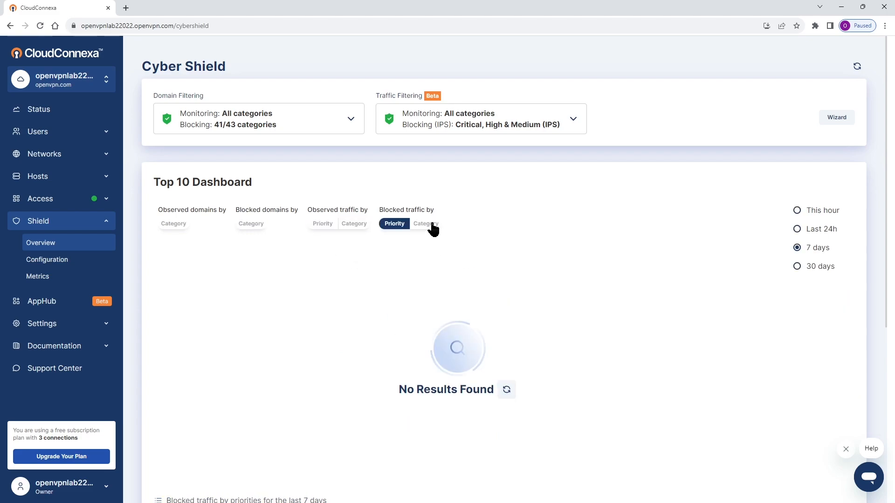
pyautogui.click(426, 223)
pyautogui.click(176, 224)
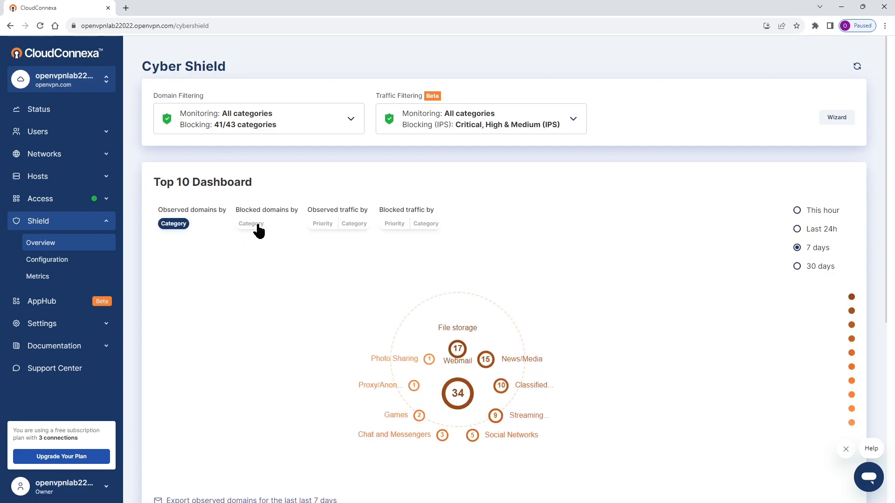
pyautogui.click(251, 225)
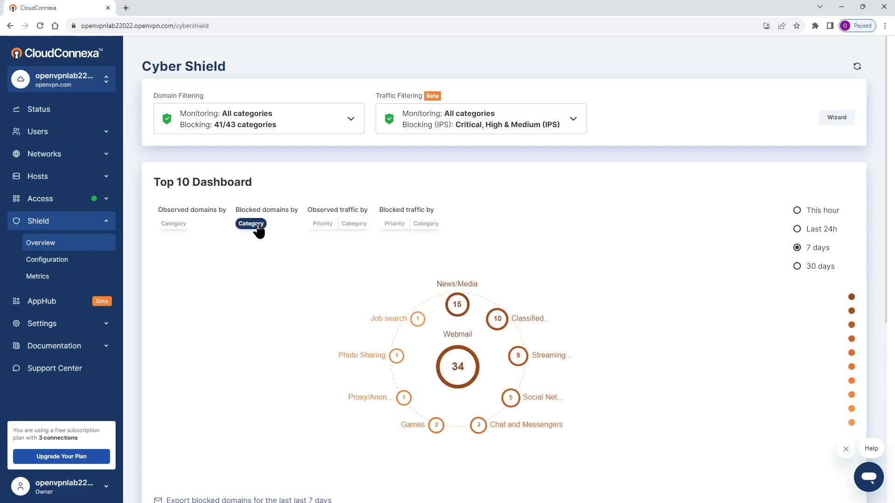
# Step: Compare the blocked domains by category for this hour, the last 24h and 7 days, ending on 30 days
pyautogui.click(798, 212)
pyautogui.click(796, 231)
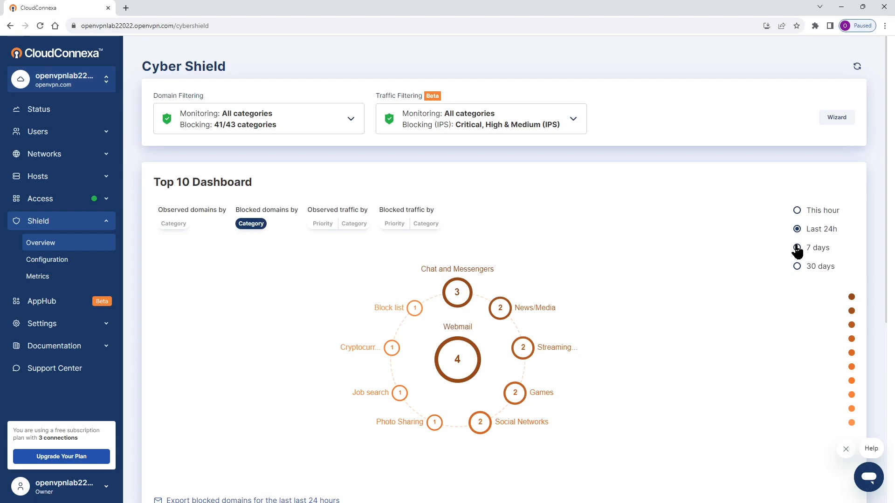
pyautogui.click(797, 249)
pyautogui.click(797, 267)
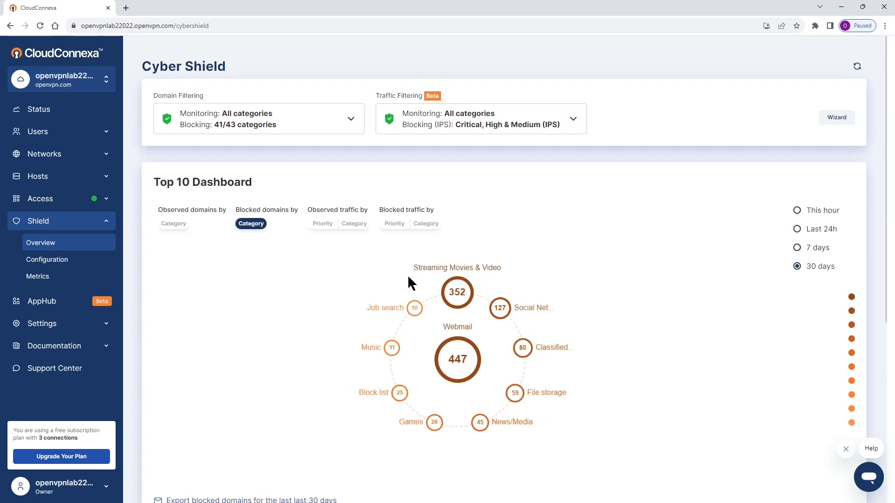
# Step: Drill into the blocked Classifieds/Auctions/Shopping domains down to one user's device, and go back to the category level
pyautogui.moveTo(462, 363)
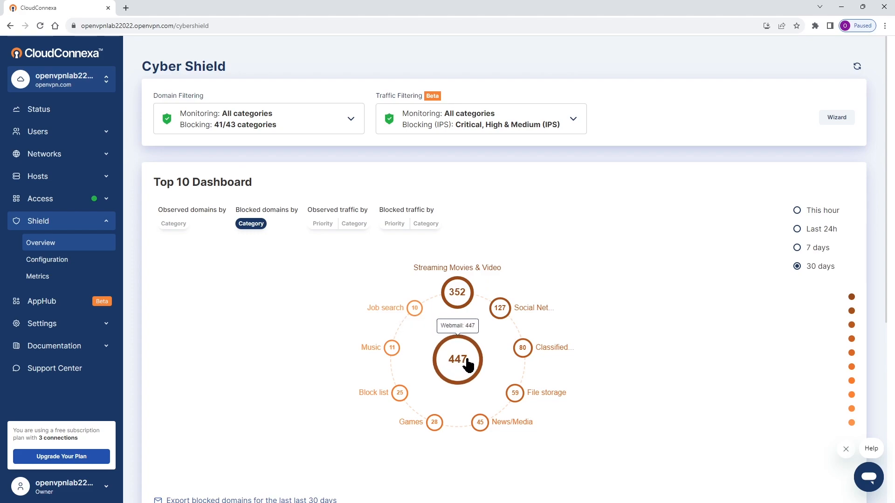
pyautogui.click(523, 348)
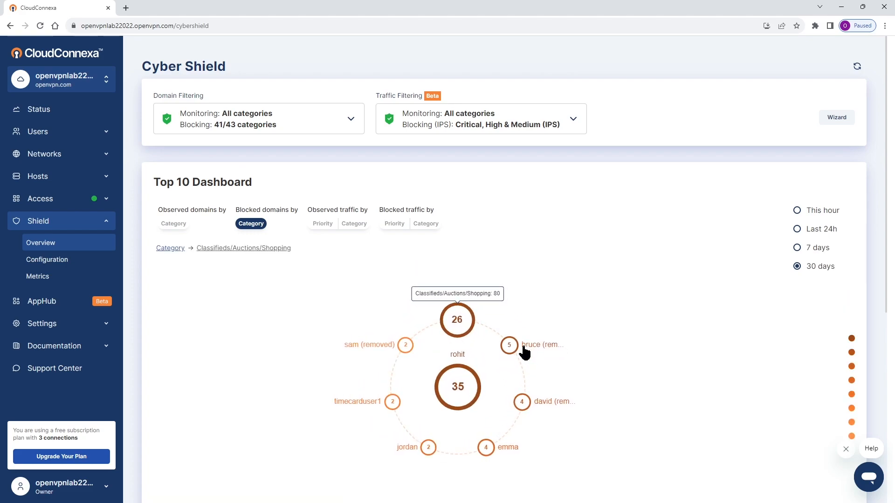
pyautogui.moveTo(398, 361)
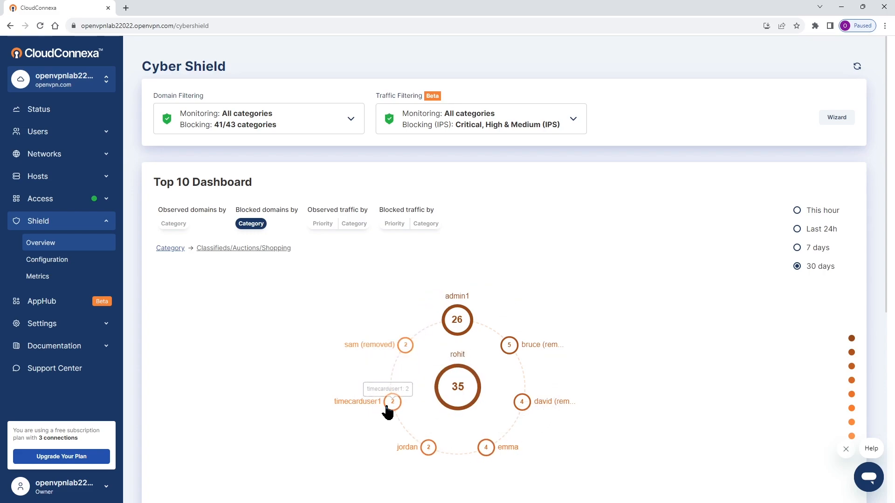
pyautogui.click(427, 448)
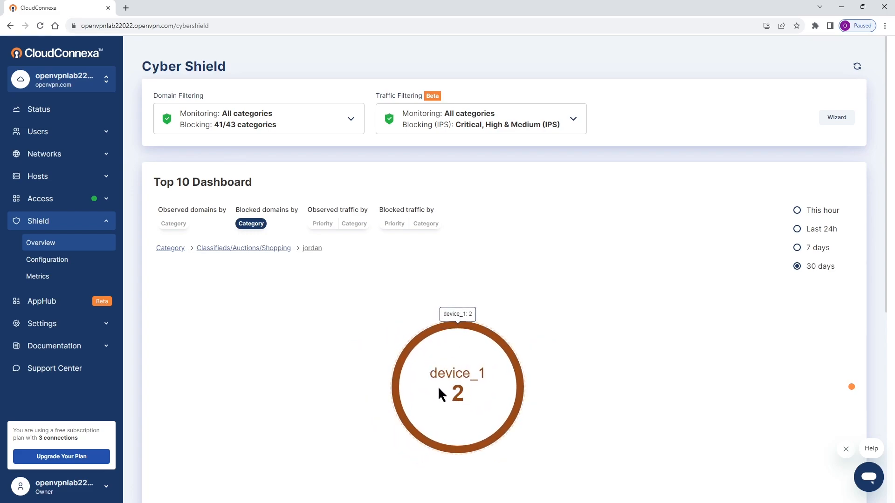
pyautogui.scroll(-2, 460, 387)
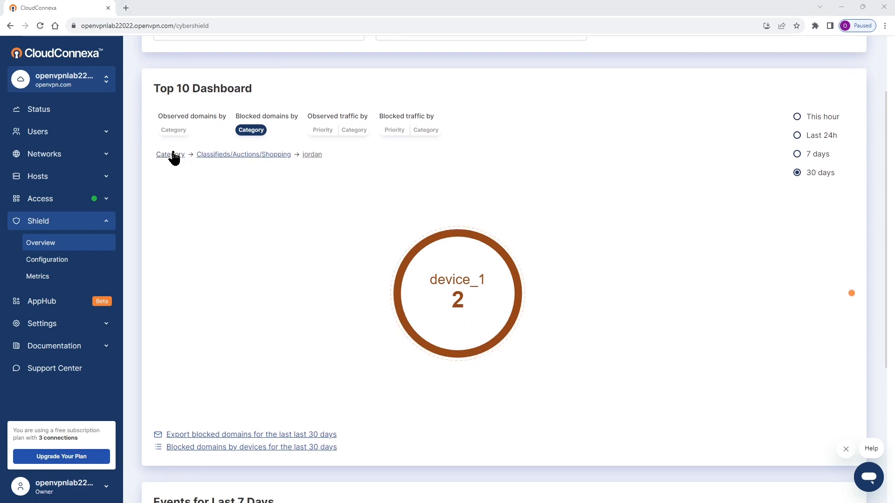
pyautogui.click(171, 155)
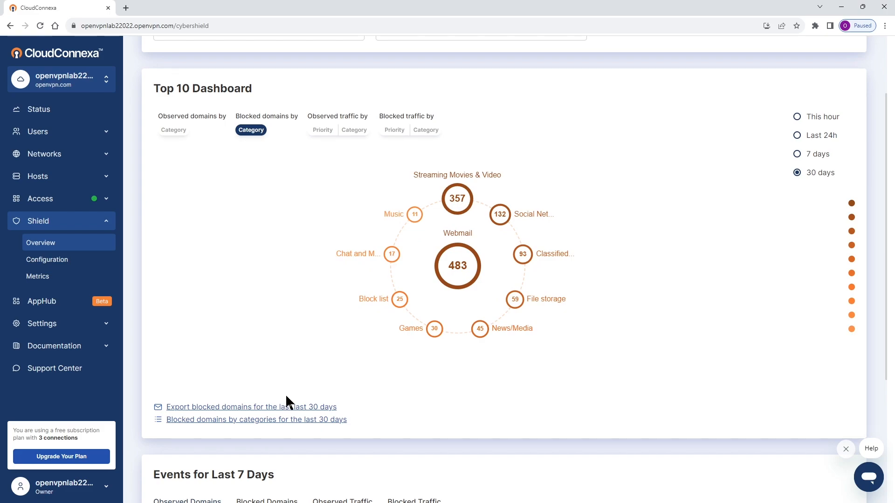
# Step: Export the blocked domains for the last 30 days, and review the list of blocked domains by categories for the same period
pyautogui.click(252, 407)
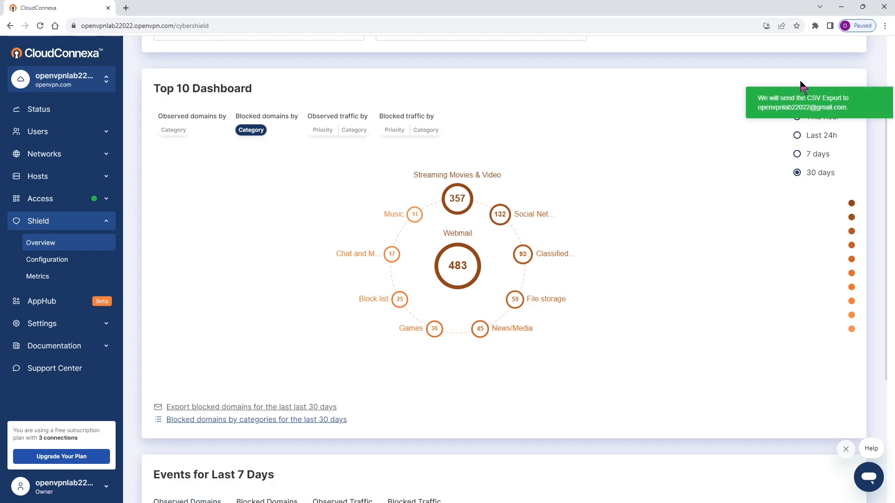
pyautogui.click(264, 421)
pyautogui.scroll(-5, 422, 339)
pyautogui.scroll(5, 422, 340)
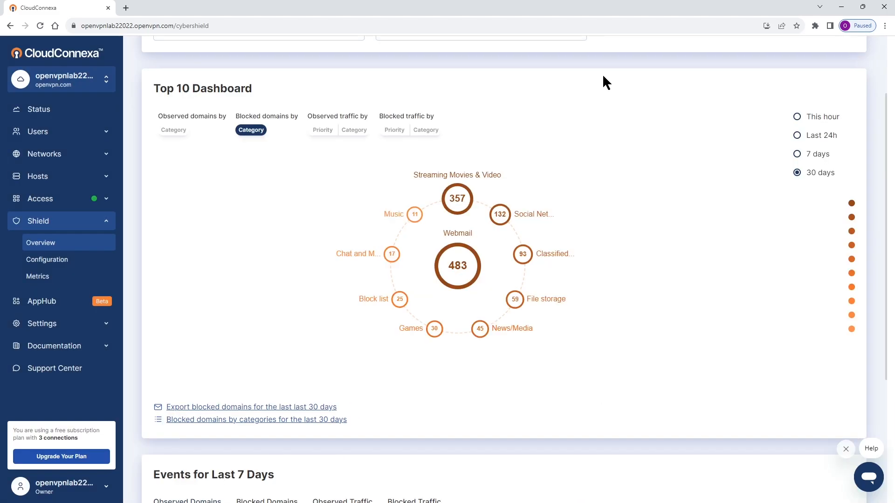
pyautogui.click(600, 74)
# Step: Compare the blocked domains over the shorter time ranges, ending on 7 days, and view Blocked Domains under Events for Last 7 Days
pyautogui.click(797, 154)
pyautogui.click(797, 135)
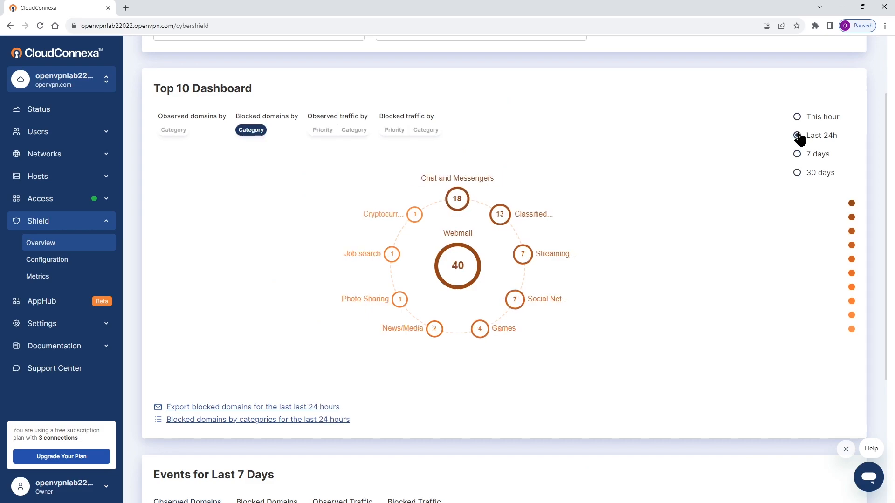
pyautogui.click(797, 117)
pyautogui.click(798, 135)
pyautogui.click(798, 154)
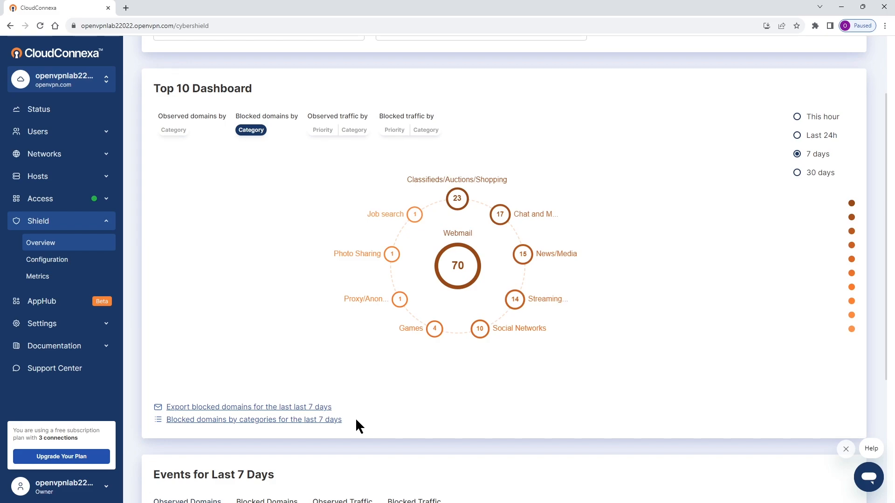
pyautogui.scroll(-4, 355, 418)
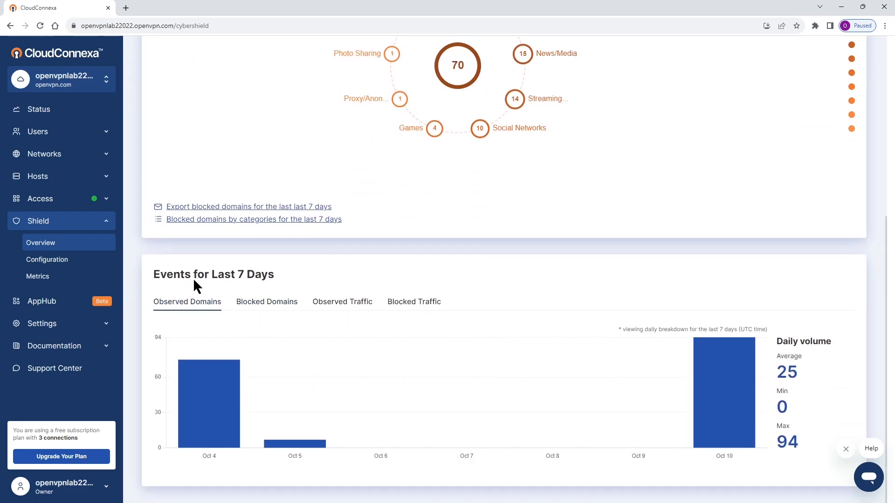
pyautogui.click(264, 308)
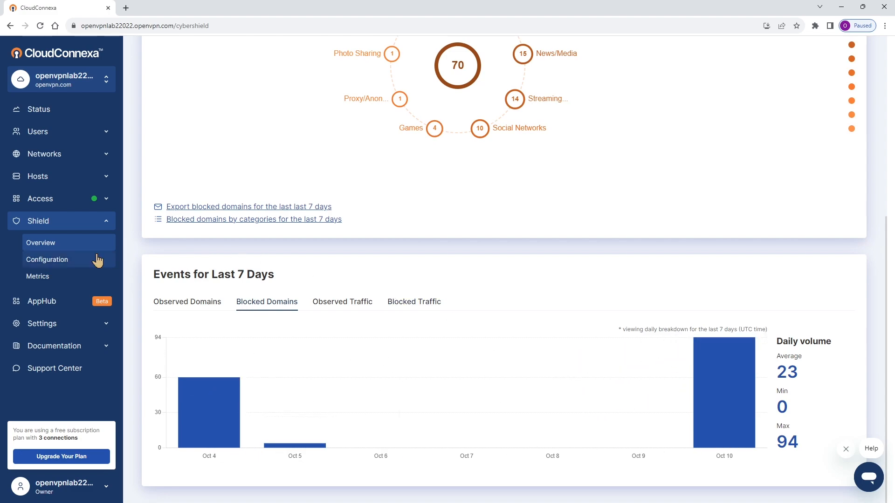
# Step: Open the Shield metrics and look through Blocked Domains and Observed Traffic, returning to Observed Domains
pyautogui.click(40, 281)
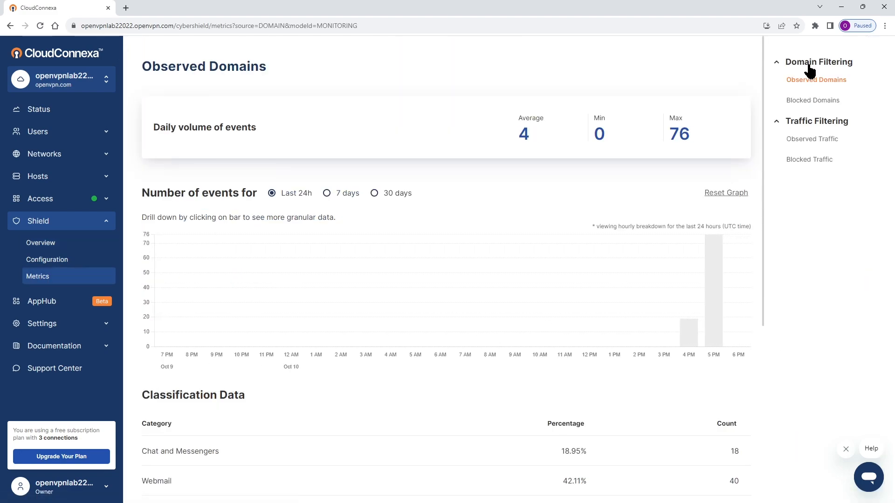
pyautogui.click(813, 100)
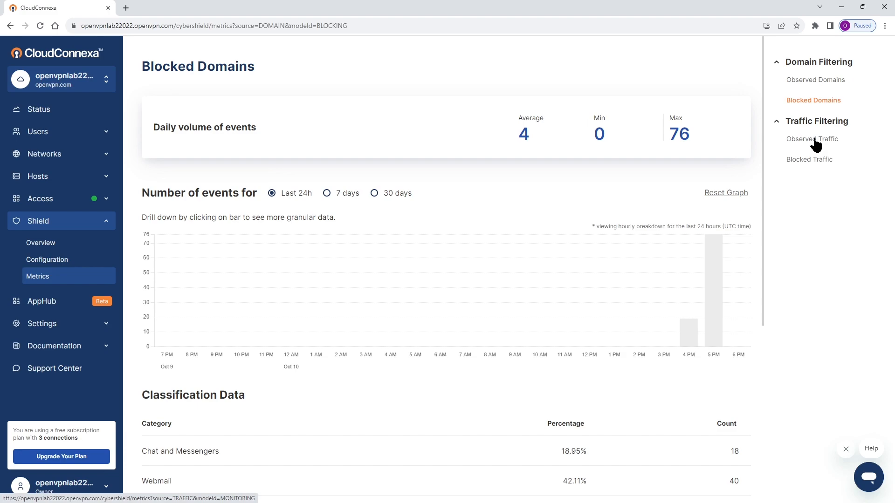
pyautogui.click(816, 140)
pyautogui.click(805, 103)
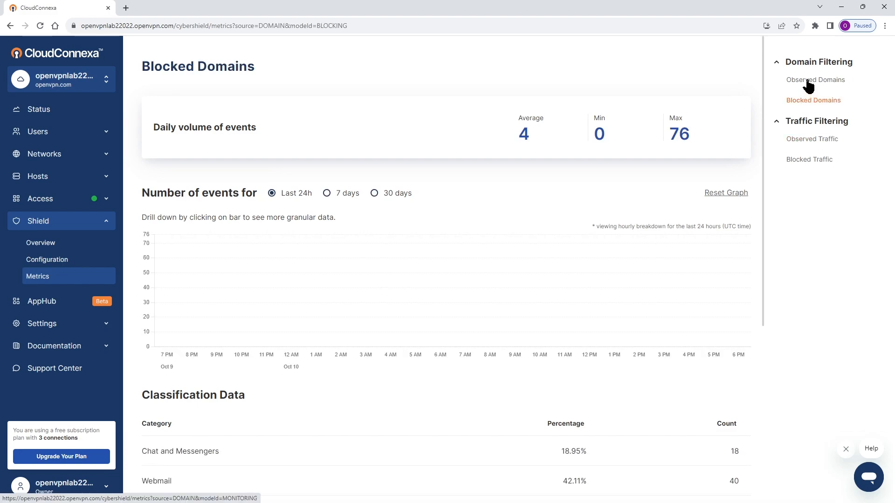
pyautogui.click(811, 82)
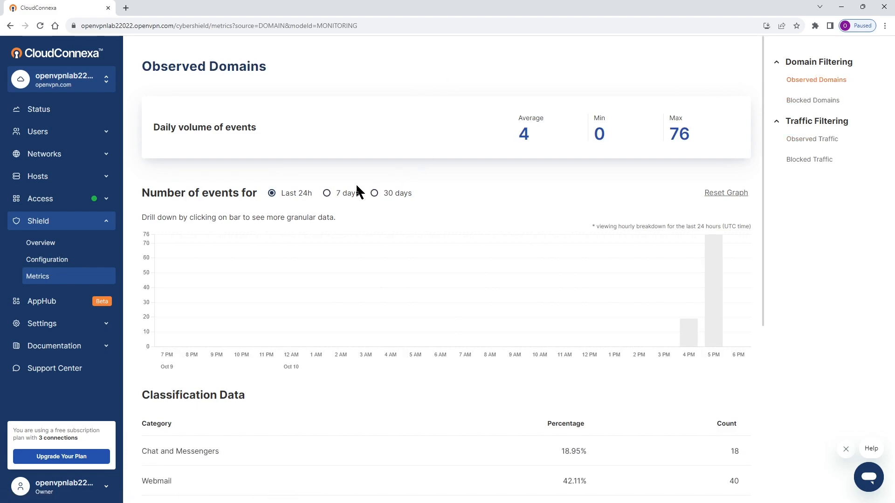
# Step: Show the number of observed domain events for 7 days and for 30 days, and look over the classification data
pyautogui.click(329, 195)
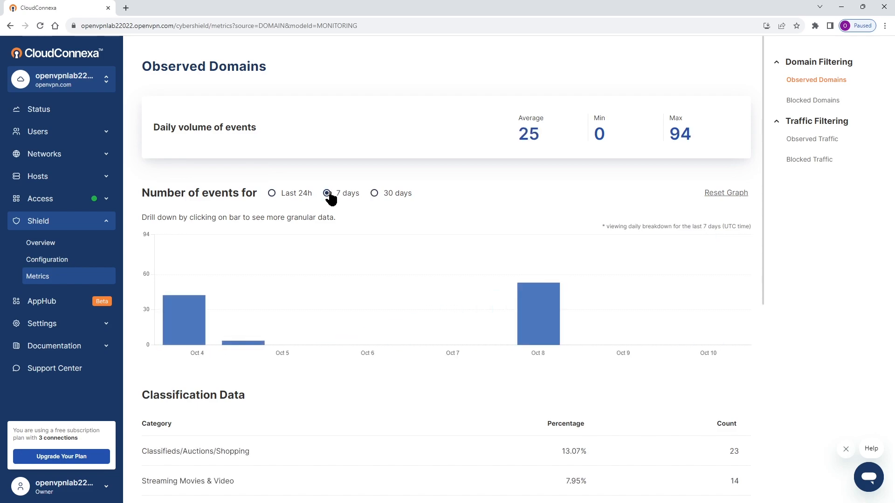
pyautogui.click(373, 194)
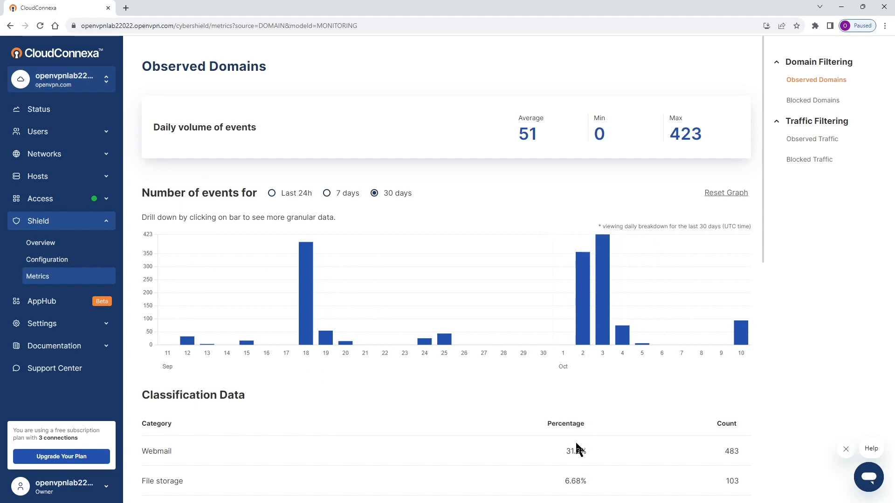
pyautogui.scroll(-5, 575, 441)
pyautogui.scroll(5, 575, 443)
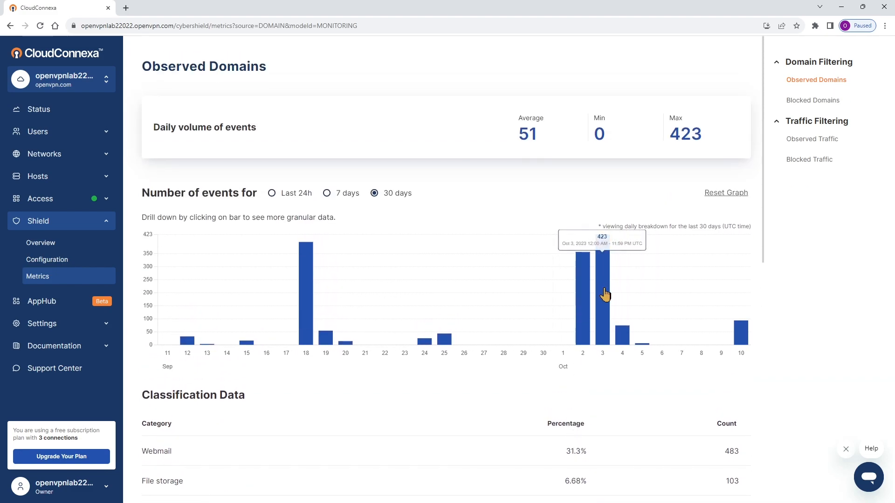
# Step: Drill down into the Oct 3 bar of the observed domains graph and examine the classification data by category
pyautogui.click(603, 293)
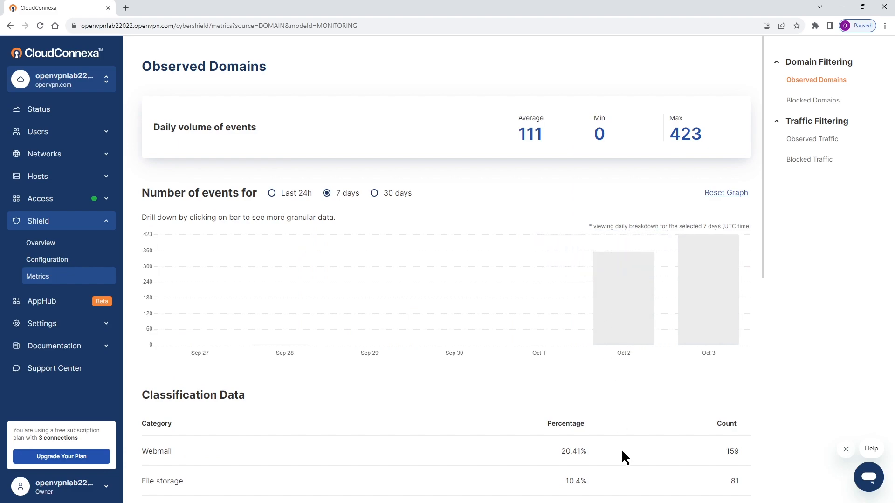
pyautogui.scroll(-4, 616, 441)
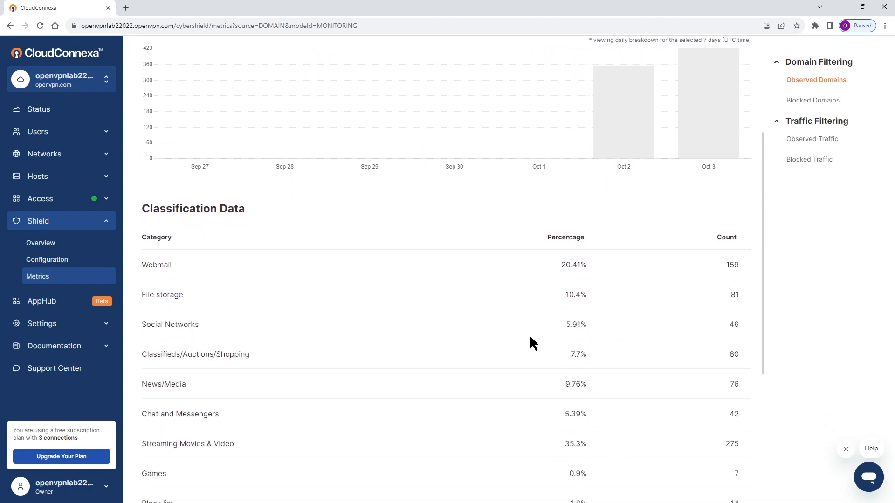
pyautogui.scroll(-2, 396, 277)
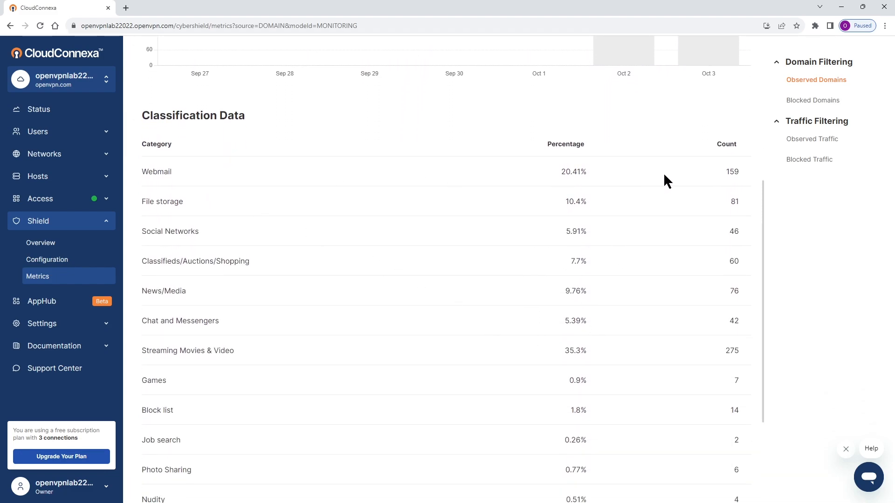
pyautogui.scroll(-2, 239, 210)
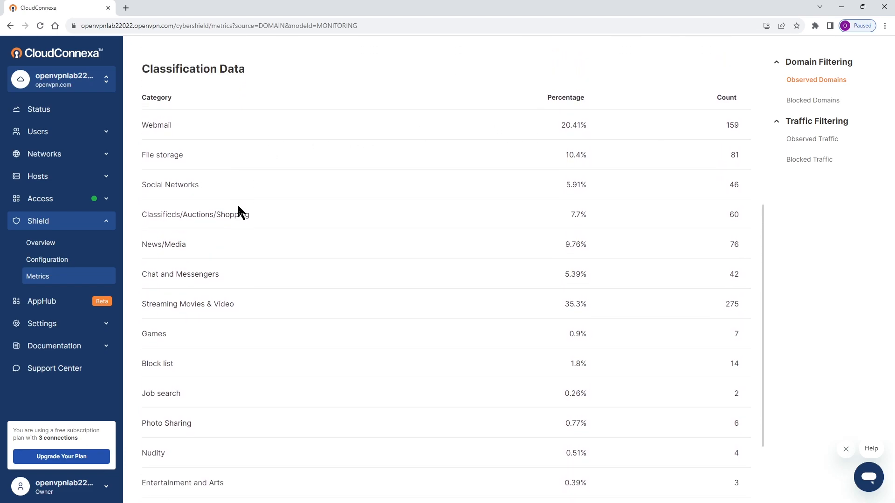
pyautogui.scroll(-2, 237, 208)
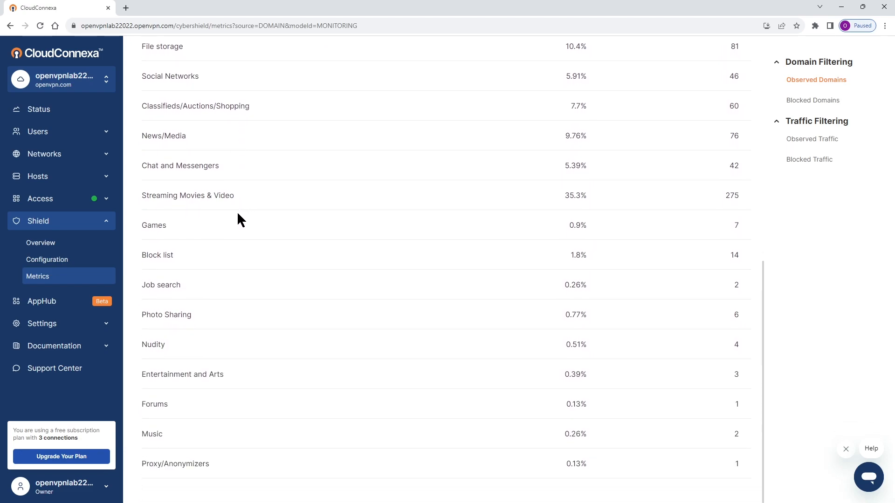
pyautogui.scroll(4, 238, 215)
pyautogui.scroll(5, 240, 226)
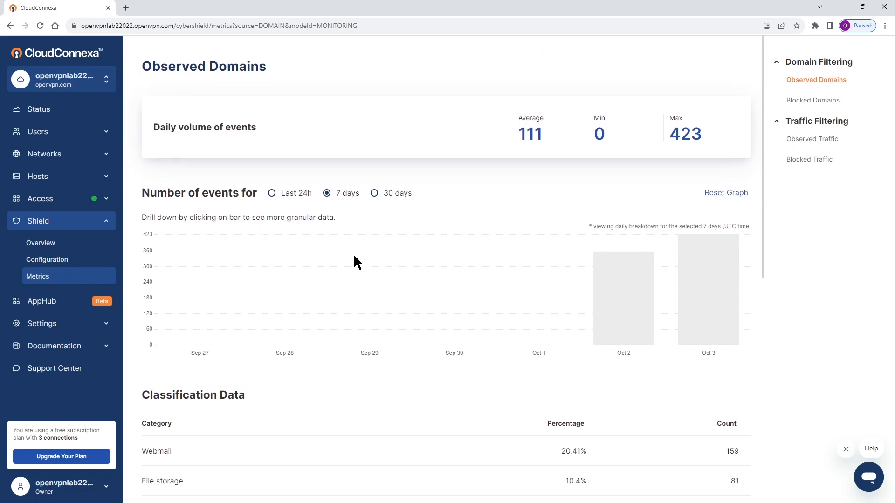
# Step: Review the classification data of the Blocked Domains metrics, and return to the Cyber Shield overview
pyautogui.click(818, 100)
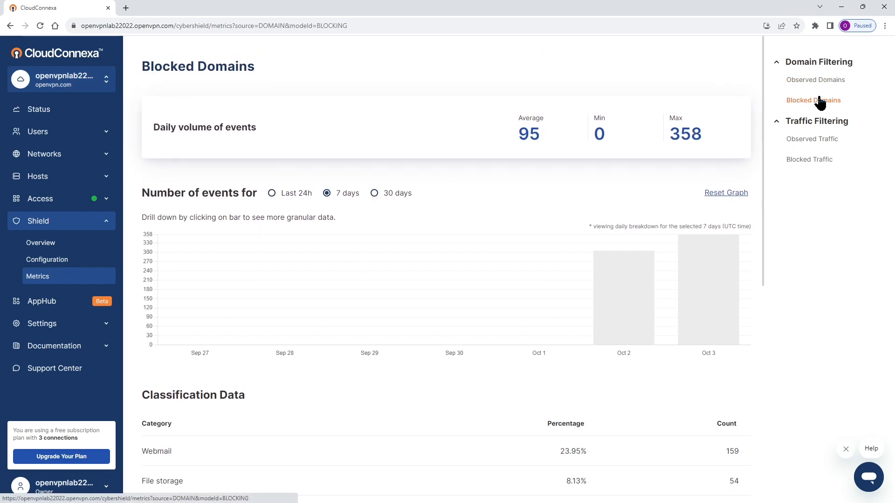
pyautogui.scroll(-5, 539, 310)
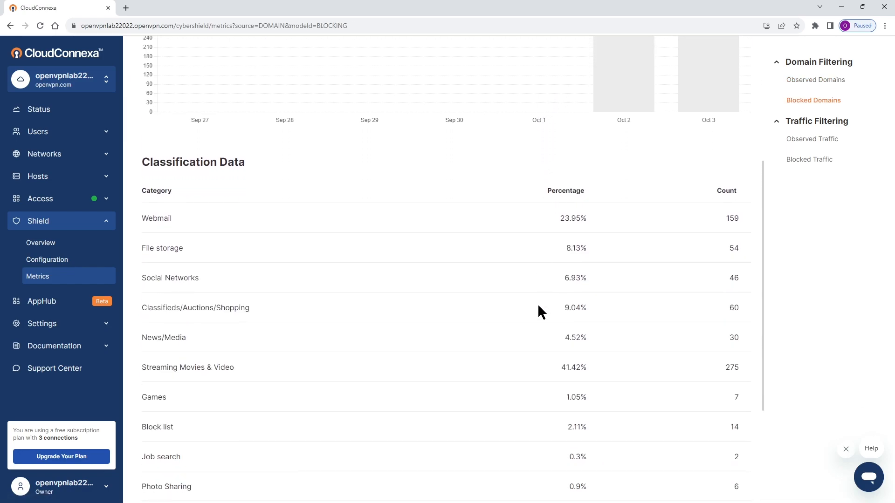
pyautogui.scroll(5, 541, 311)
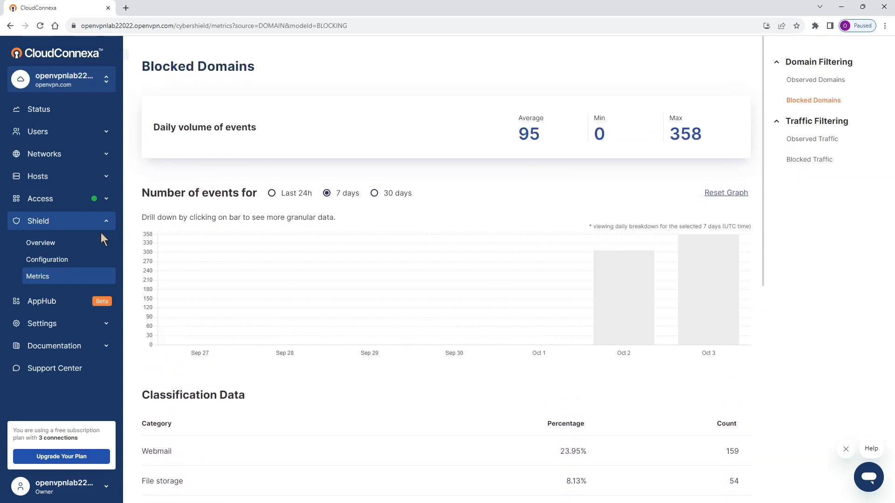
pyautogui.click(49, 242)
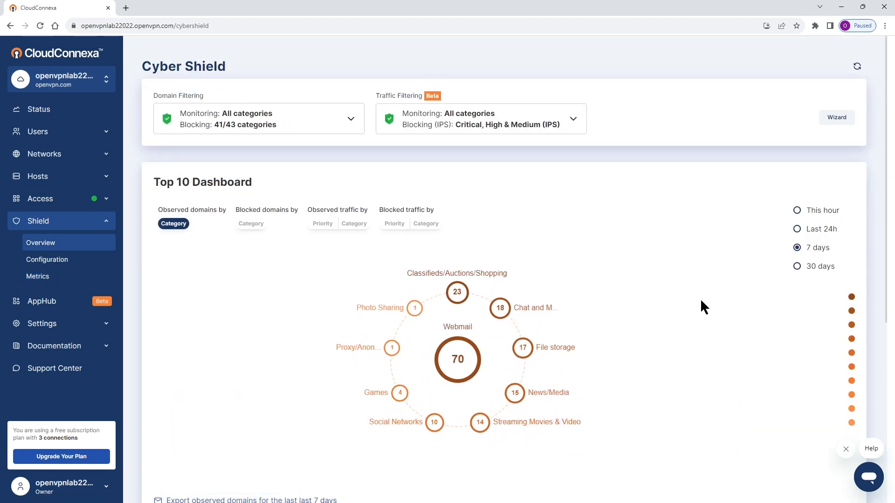